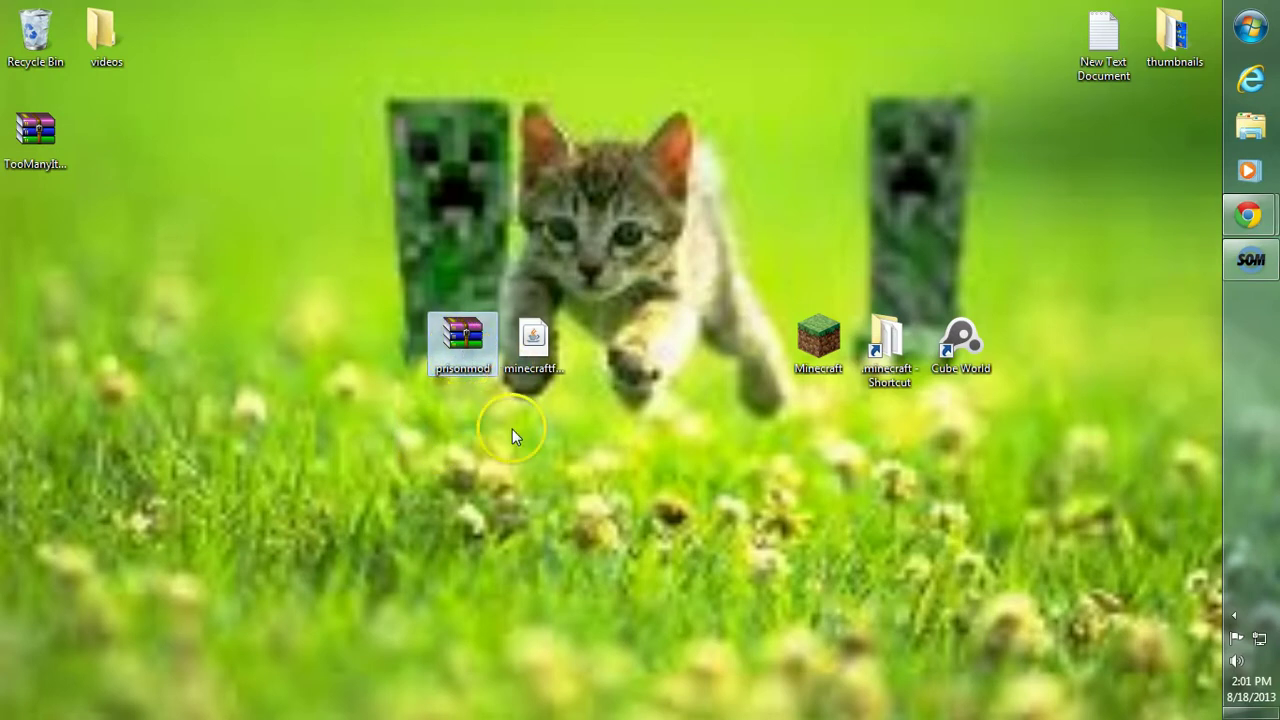
Select the Forge installer file on the desktop, then clear the desktop icon selection
{"action": "left_click", "coordinate": [525, 350]}
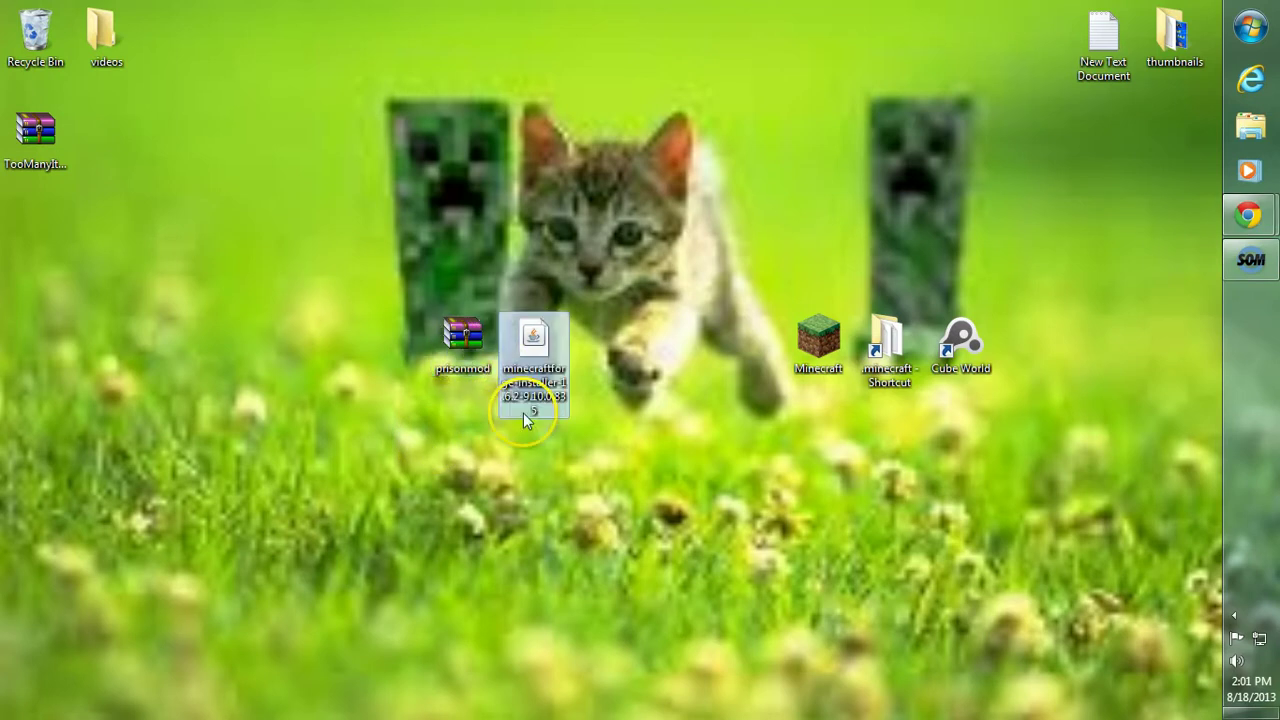
{"action": "left_click", "coordinate": [463, 339]}
{"action": "left_click", "coordinate": [580, 260]}
Bring up the Prison Mod forum thread and open its MediaFire download link in a new tab
{"action": "mouse_move", "coordinate": [1248, 228]}
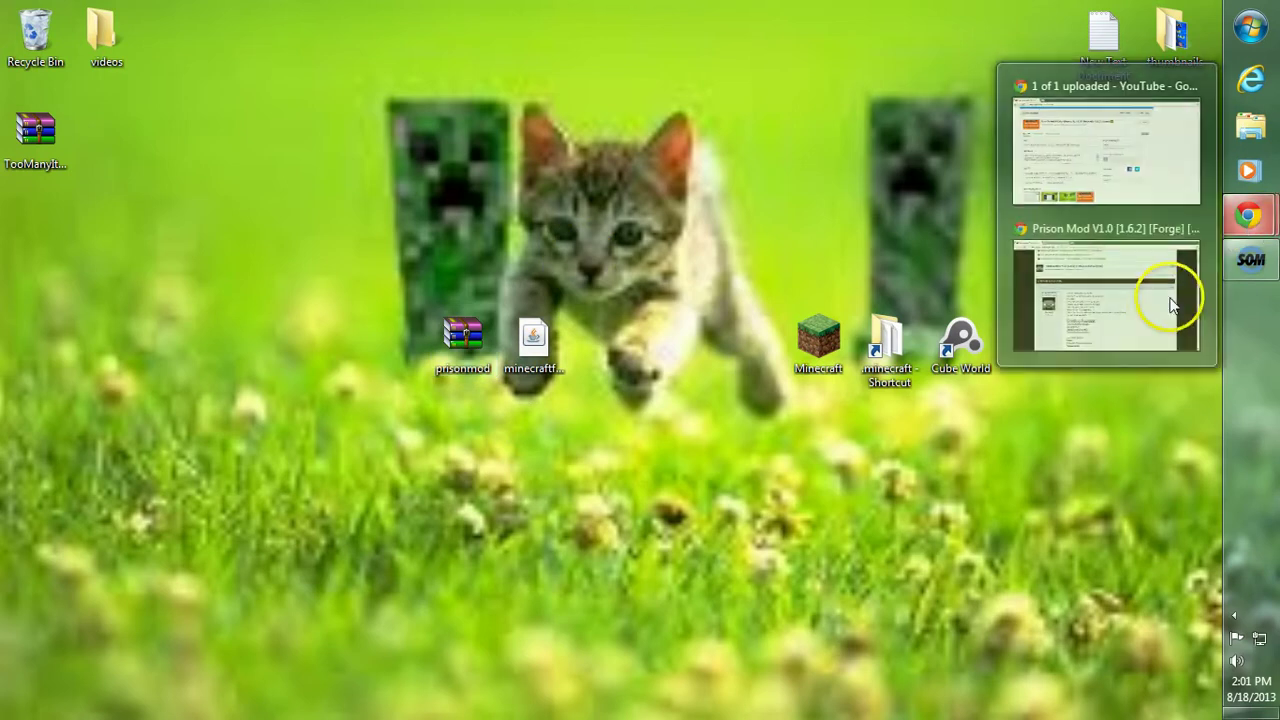
{"action": "left_click", "coordinate": [1169, 294]}
{"action": "left_click_drag", "start_coordinate": [1211, 129], "coordinate": [1208, 185]}
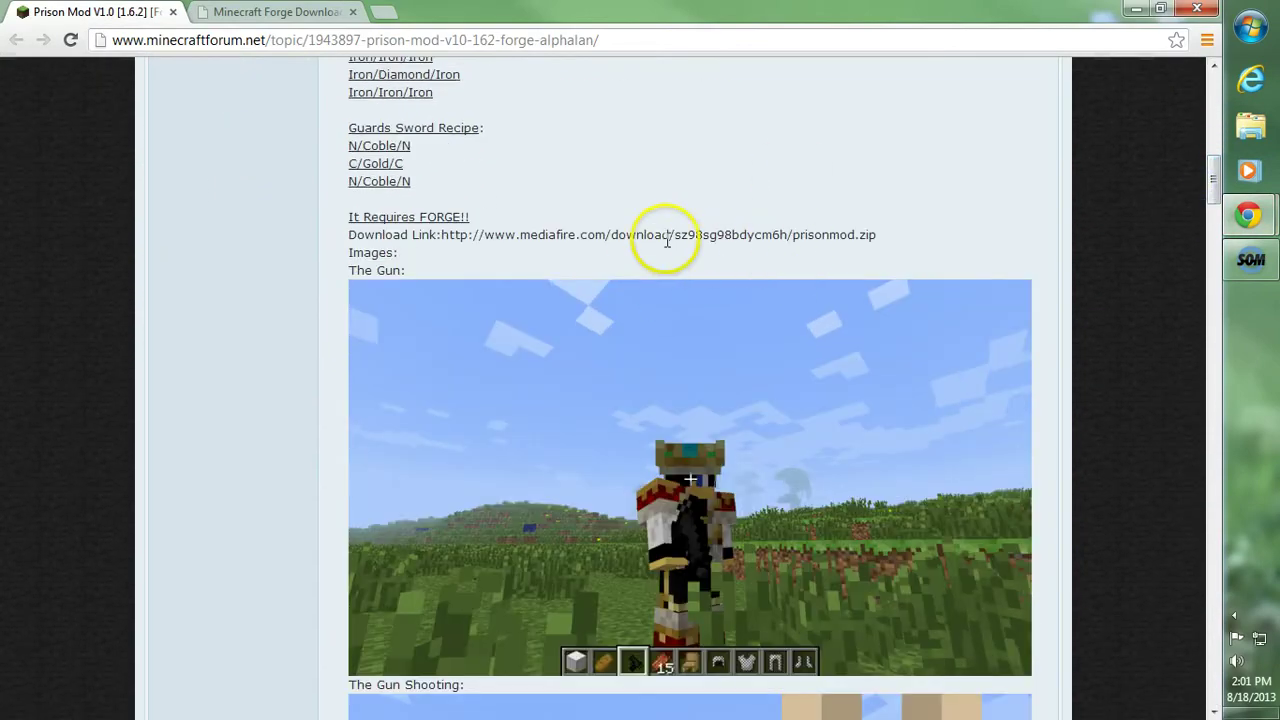
{"action": "left_click_drag", "start_coordinate": [882, 236], "coordinate": [437, 235]}
{"action": "right_click", "coordinate": [480, 241]}
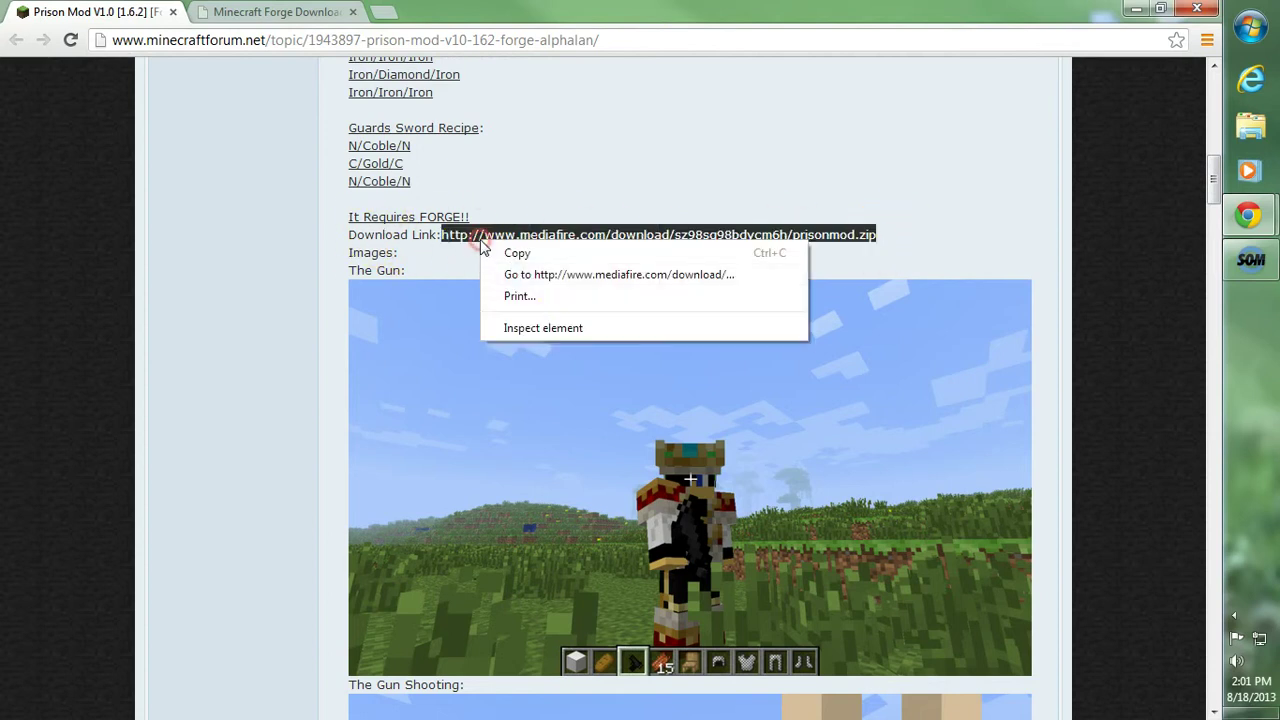
{"action": "left_click", "coordinate": [520, 279]}
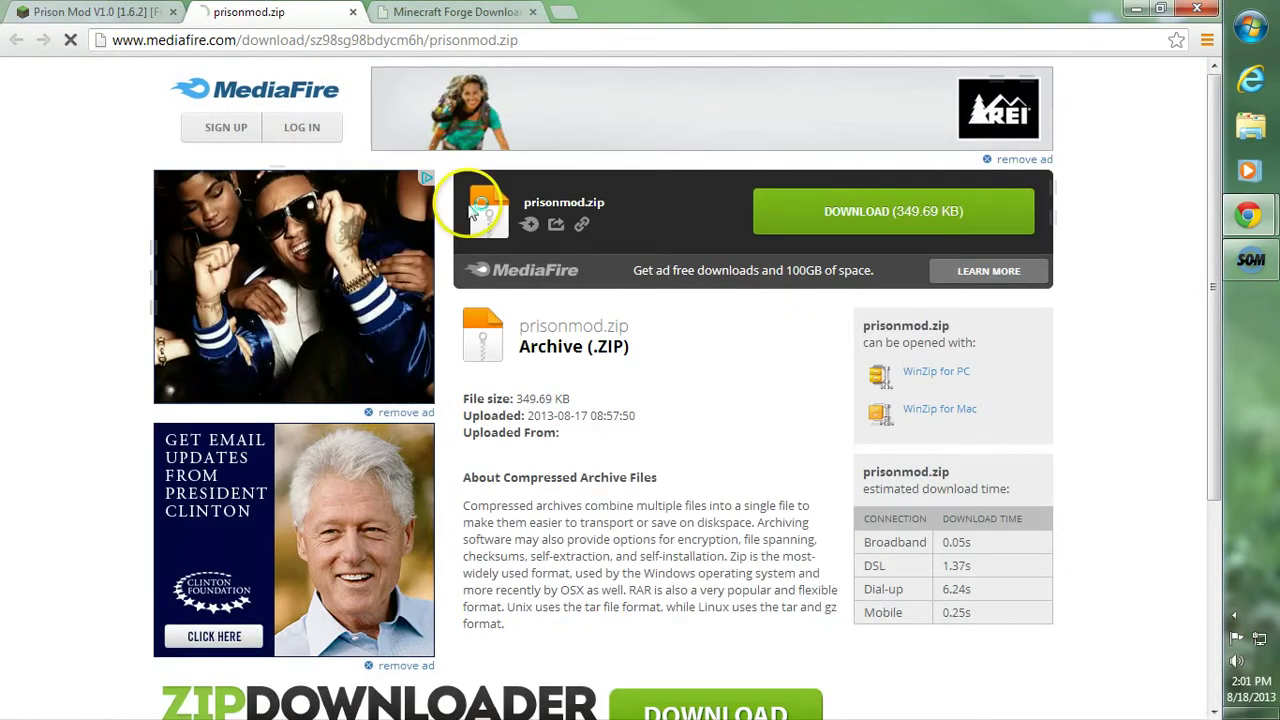
Download prisonmod.zip from MediaFire and close the MediaFire tab
{"action": "left_click", "coordinate": [878, 211]}
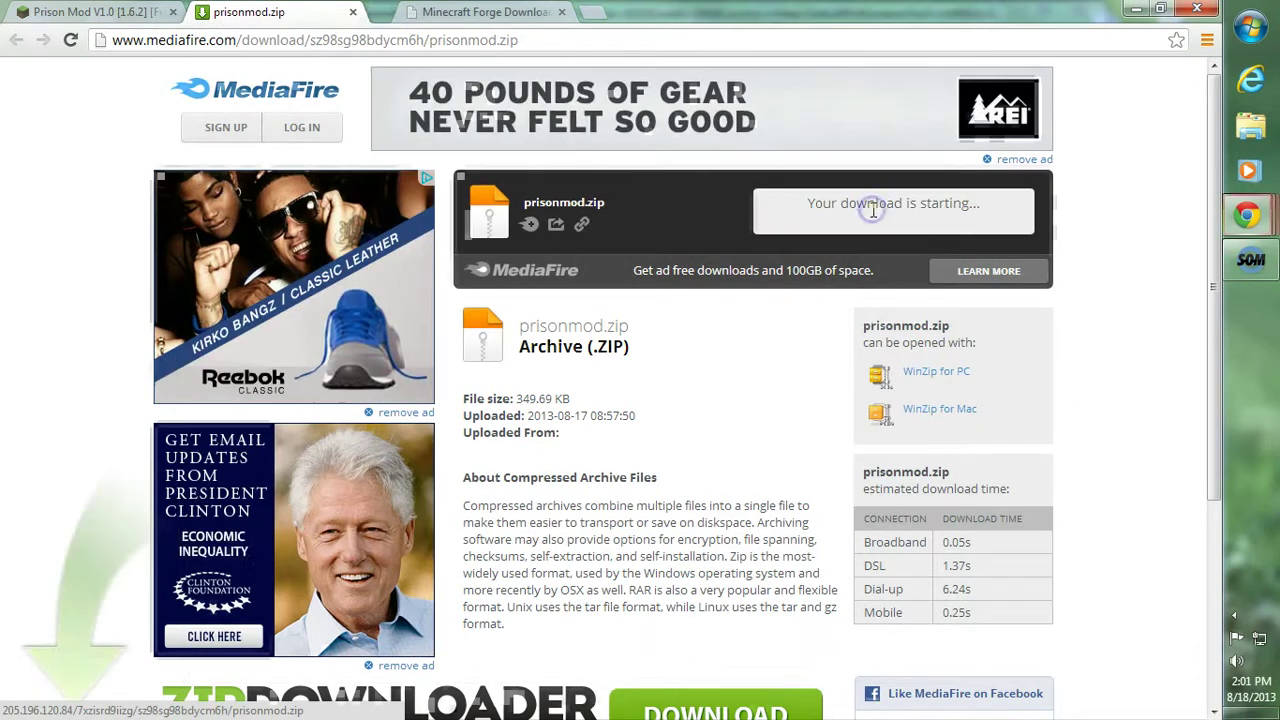
{"action": "mouse_move", "coordinate": [1247, 215]}
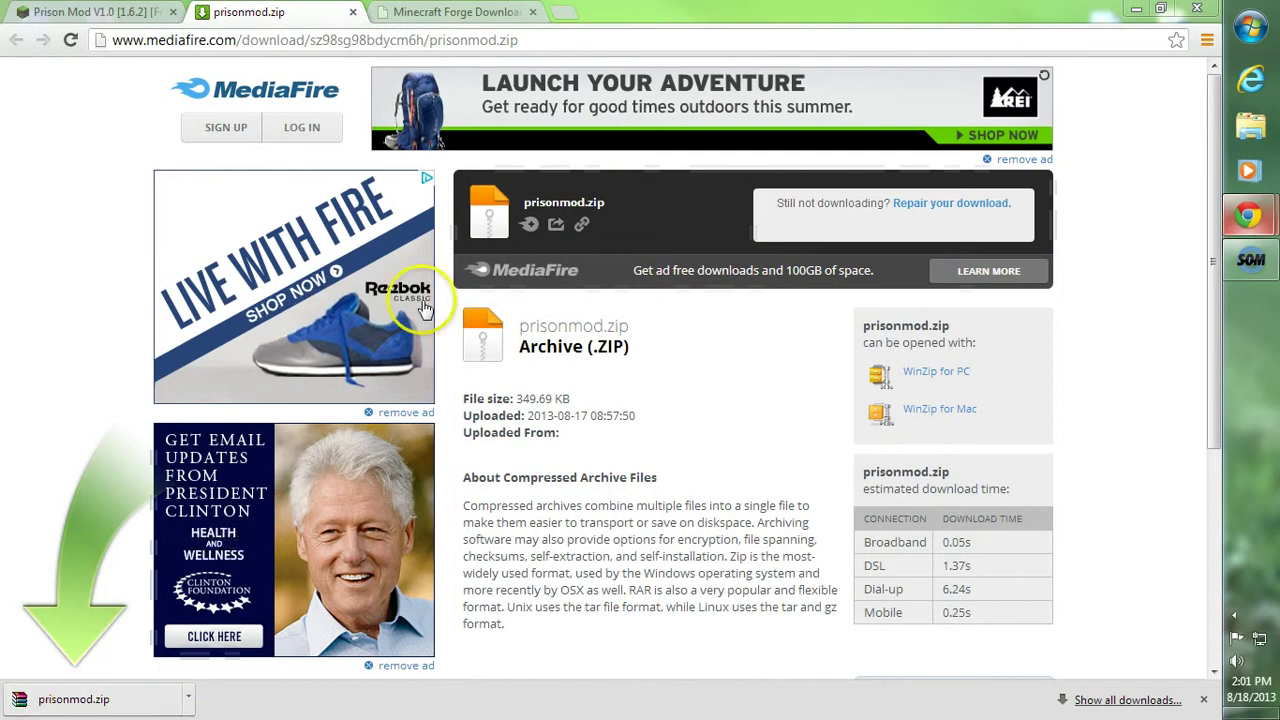
{"action": "left_click", "coordinate": [353, 11]}
Filter Forge downloads to Minecraft 1.6.2 and open the Latest installer link in a background tab
{"action": "left_click", "coordinate": [300, 12]}
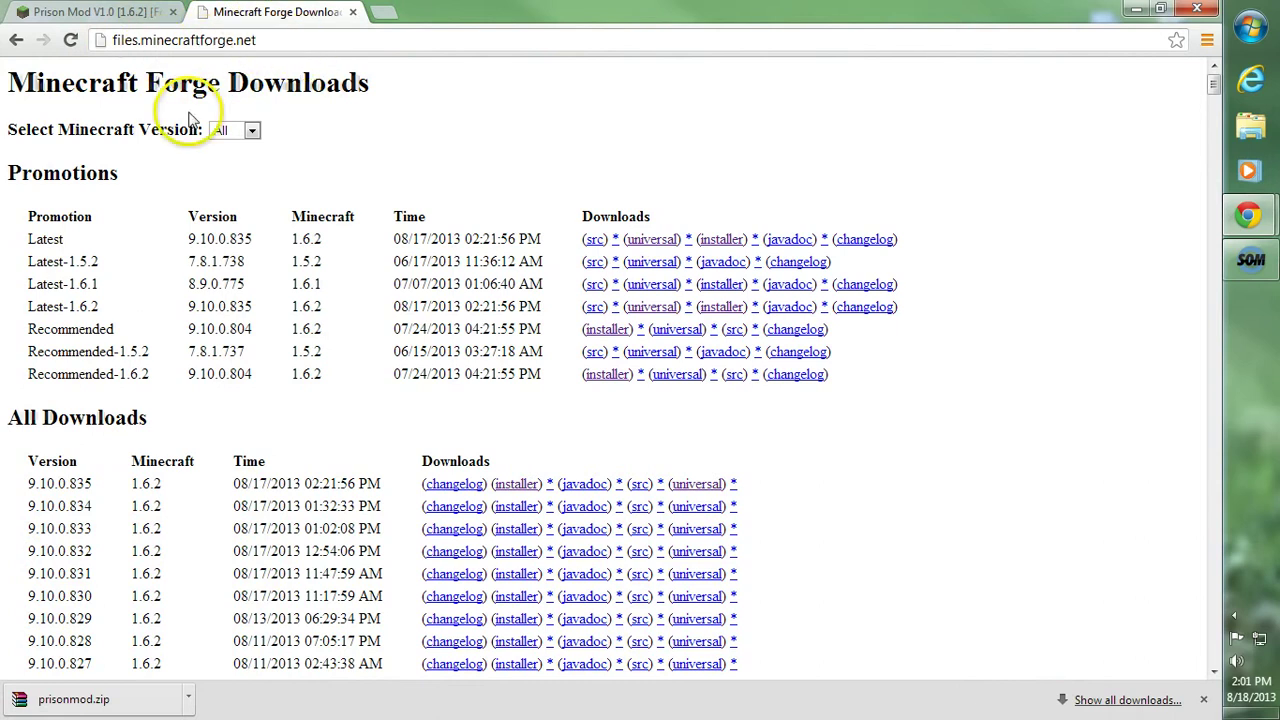
{"action": "left_click", "coordinate": [250, 131]}
{"action": "left_click", "coordinate": [230, 163]}
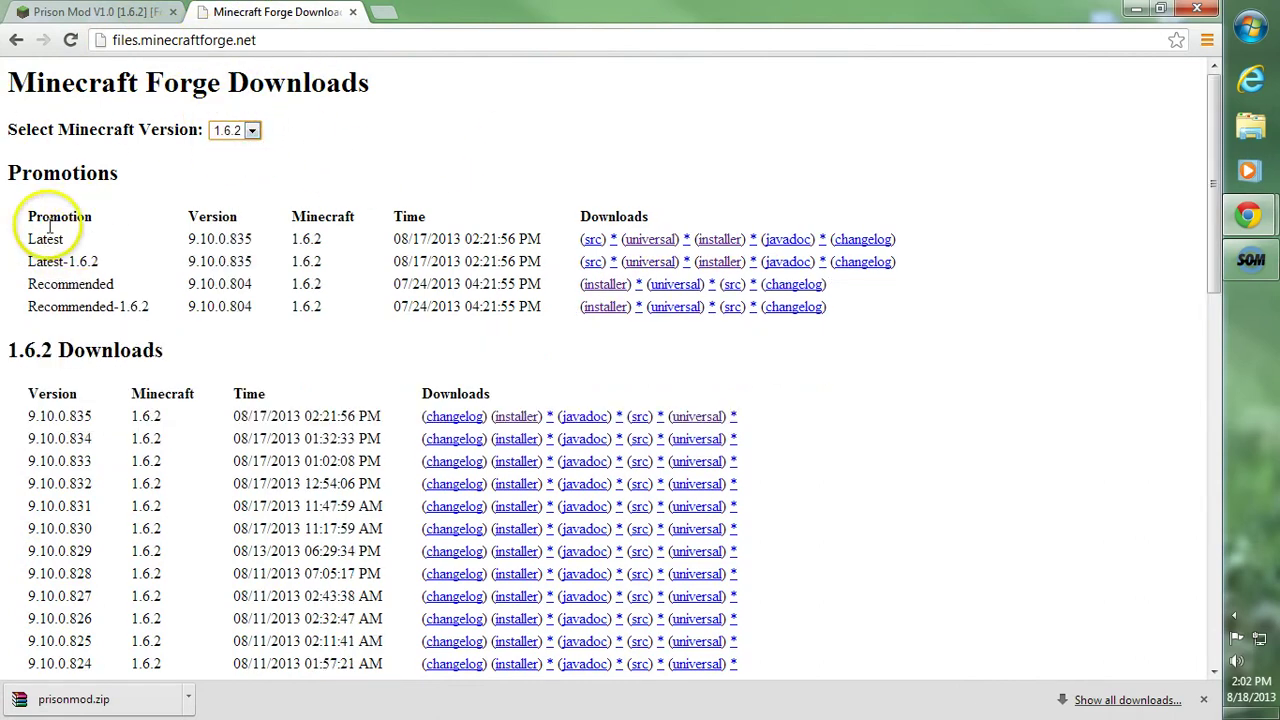
{"action": "middle_click", "coordinate": [718, 248]}
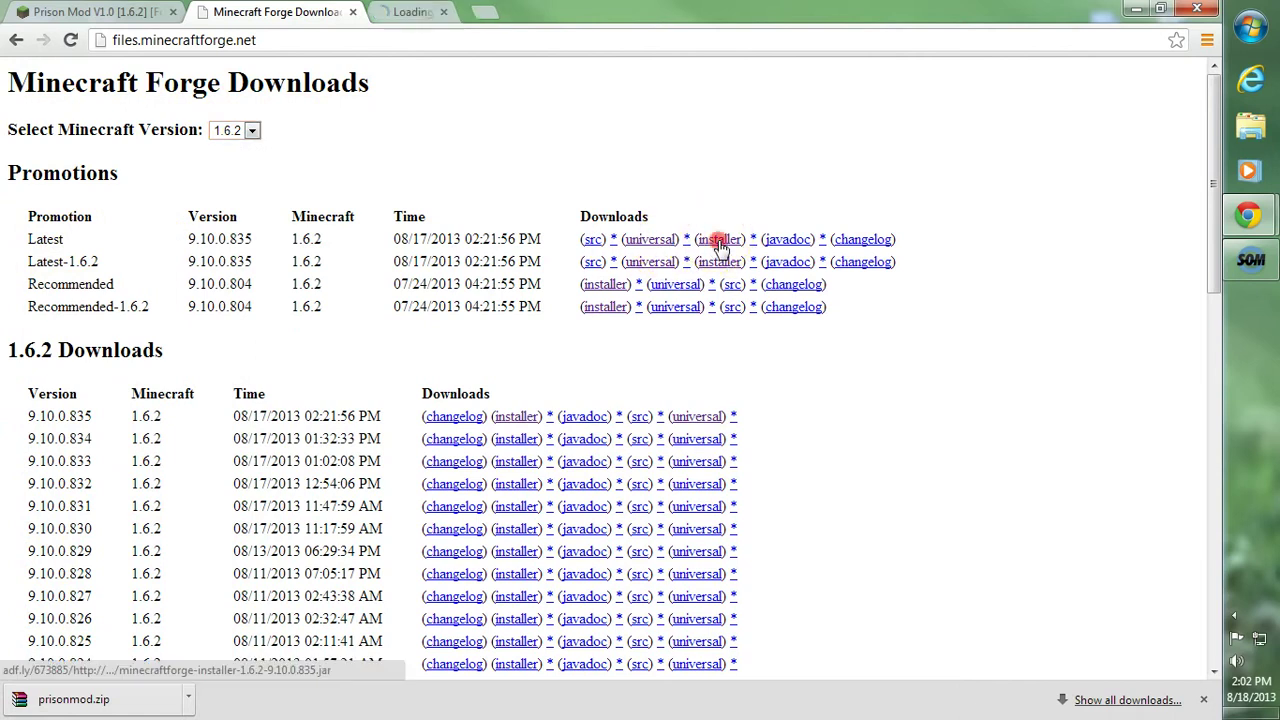
Skip the adf.ly ad, keep the Forge installer .jar download, close the tab and minimize Chrome
{"action": "left_click", "coordinate": [485, 13]}
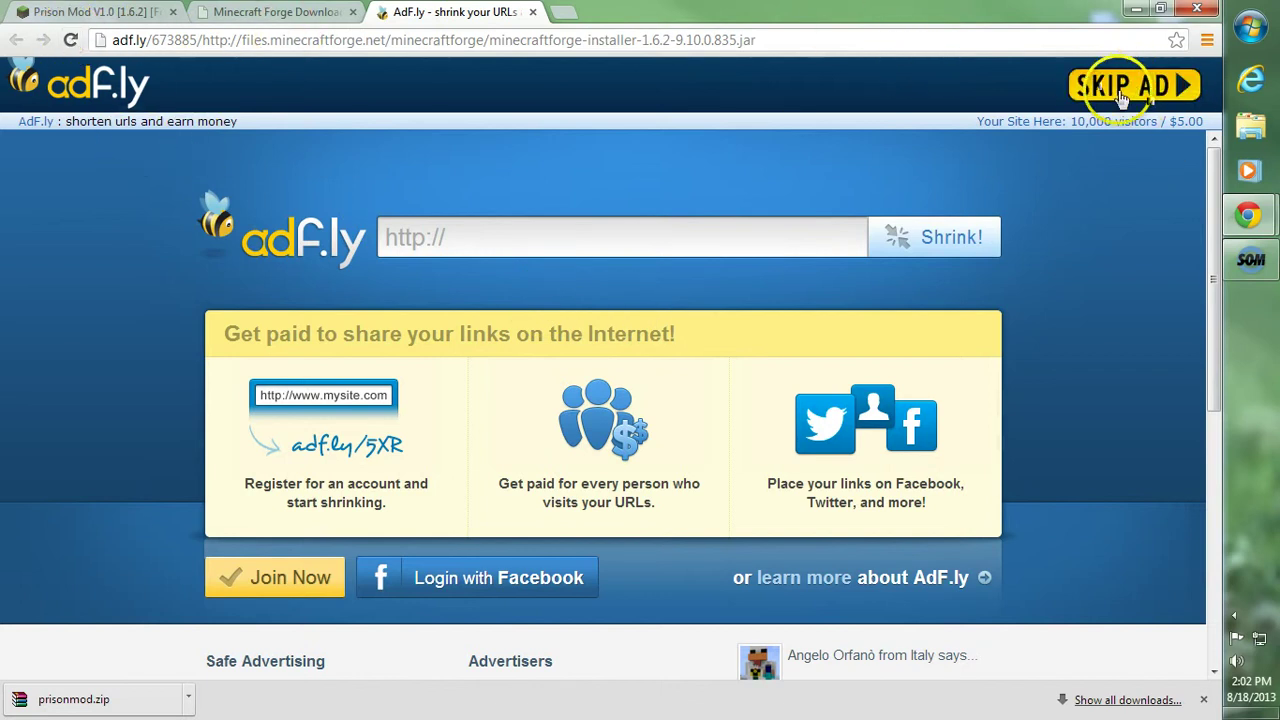
{"action": "left_click", "coordinate": [1122, 90]}
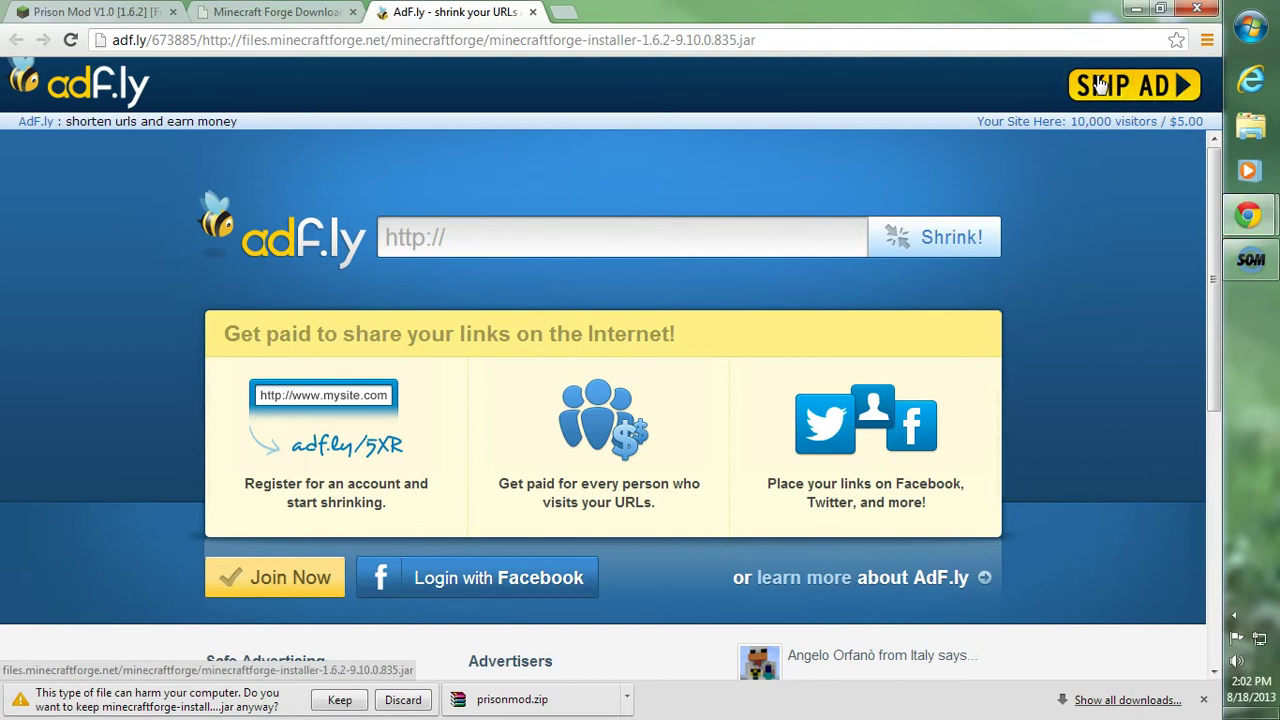
{"action": "left_click", "coordinate": [340, 699]}
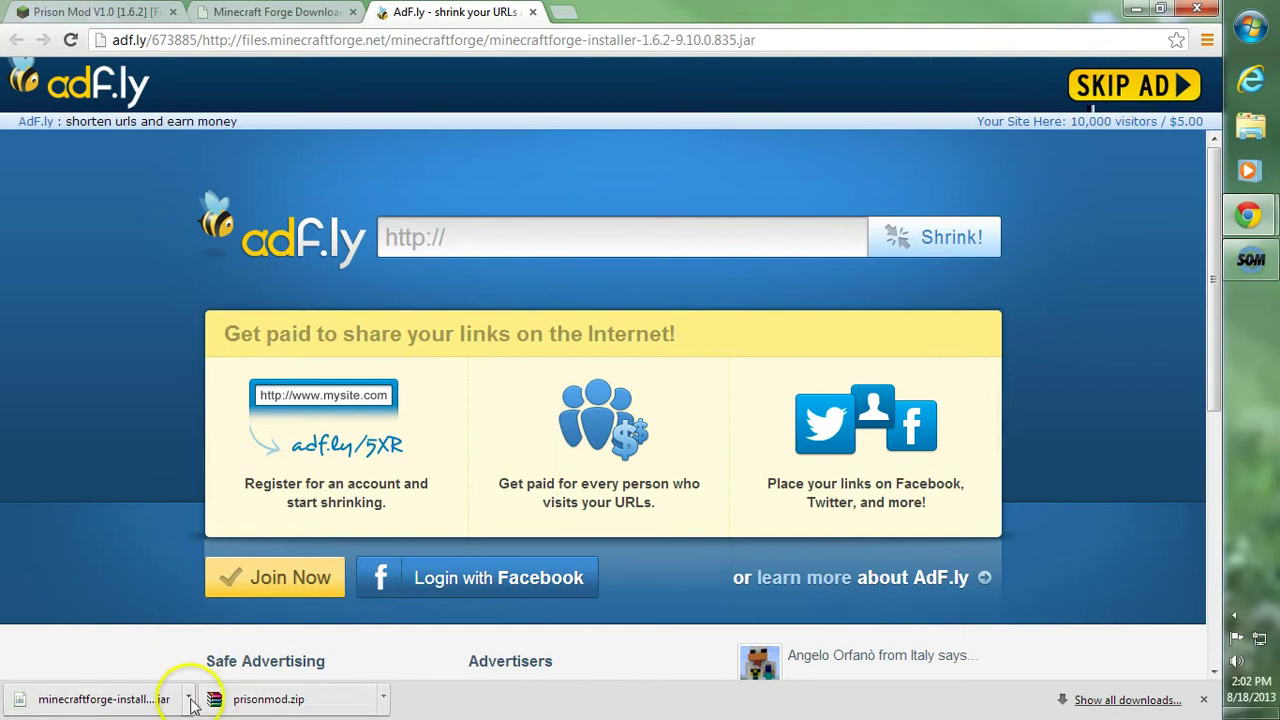
{"action": "left_click", "coordinate": [534, 12]}
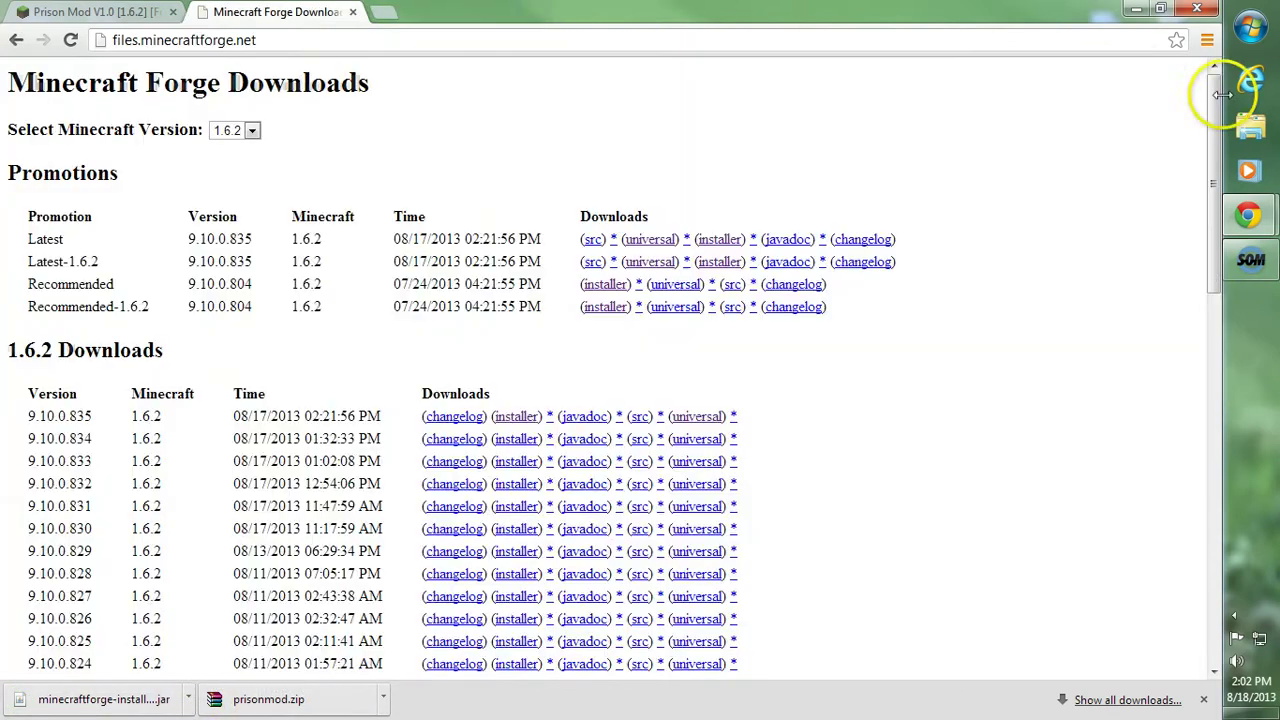
{"action": "left_click", "coordinate": [1137, 9]}
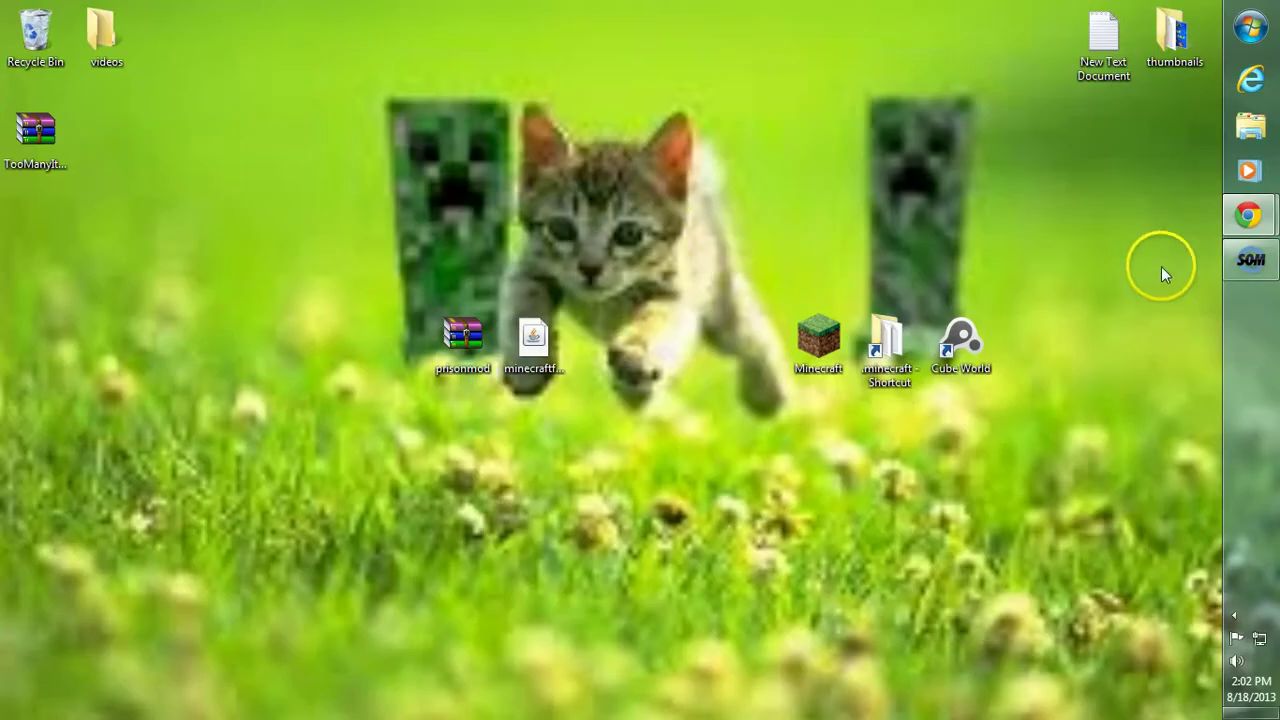
Open the minecraftforge installer .jar with Java(TM) Platform SE binary and move its window right
{"action": "left_click", "coordinate": [533, 340]}
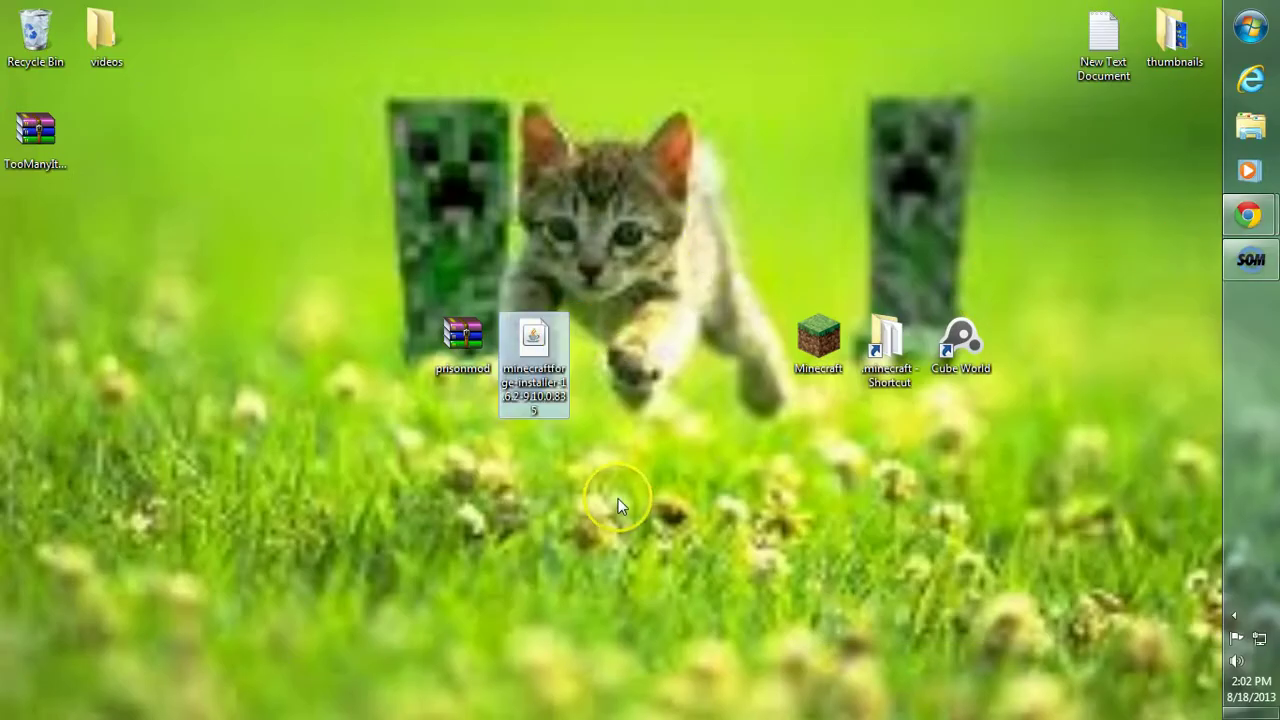
{"action": "double_click", "coordinate": [530, 341]}
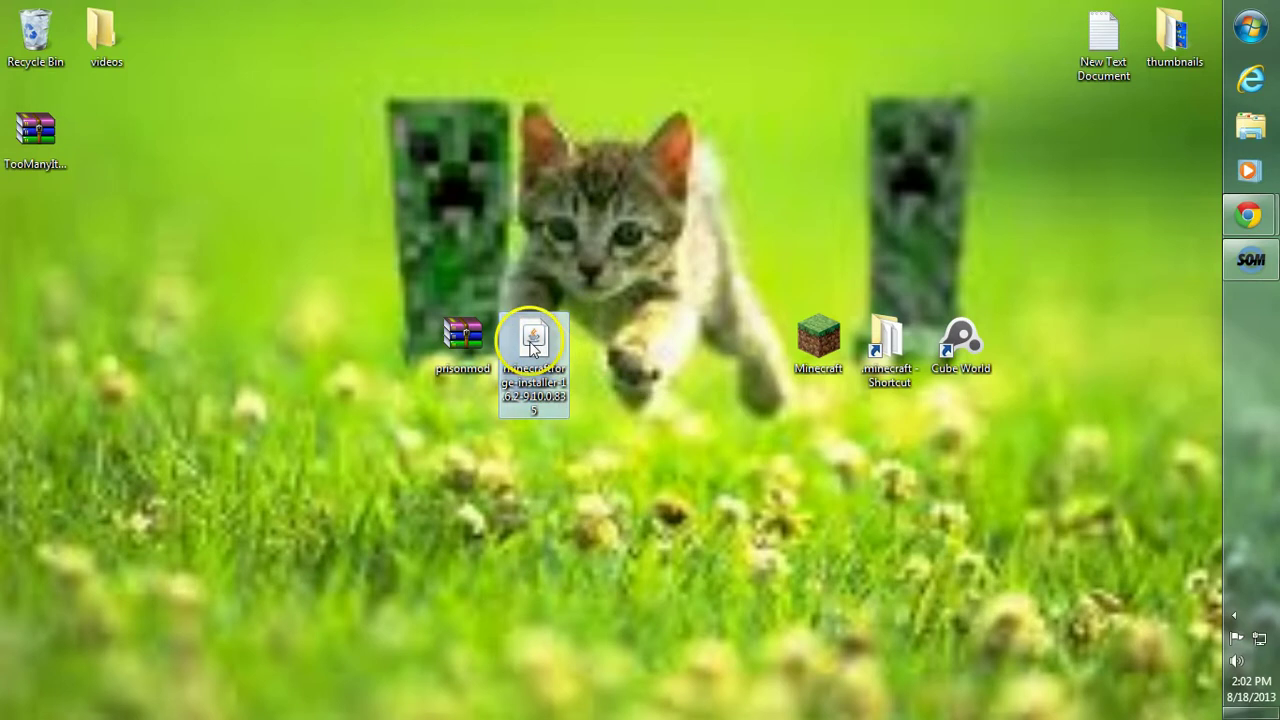
{"action": "right_click", "coordinate": [530, 341]}
{"action": "mouse_move", "coordinate": [575, 381]}
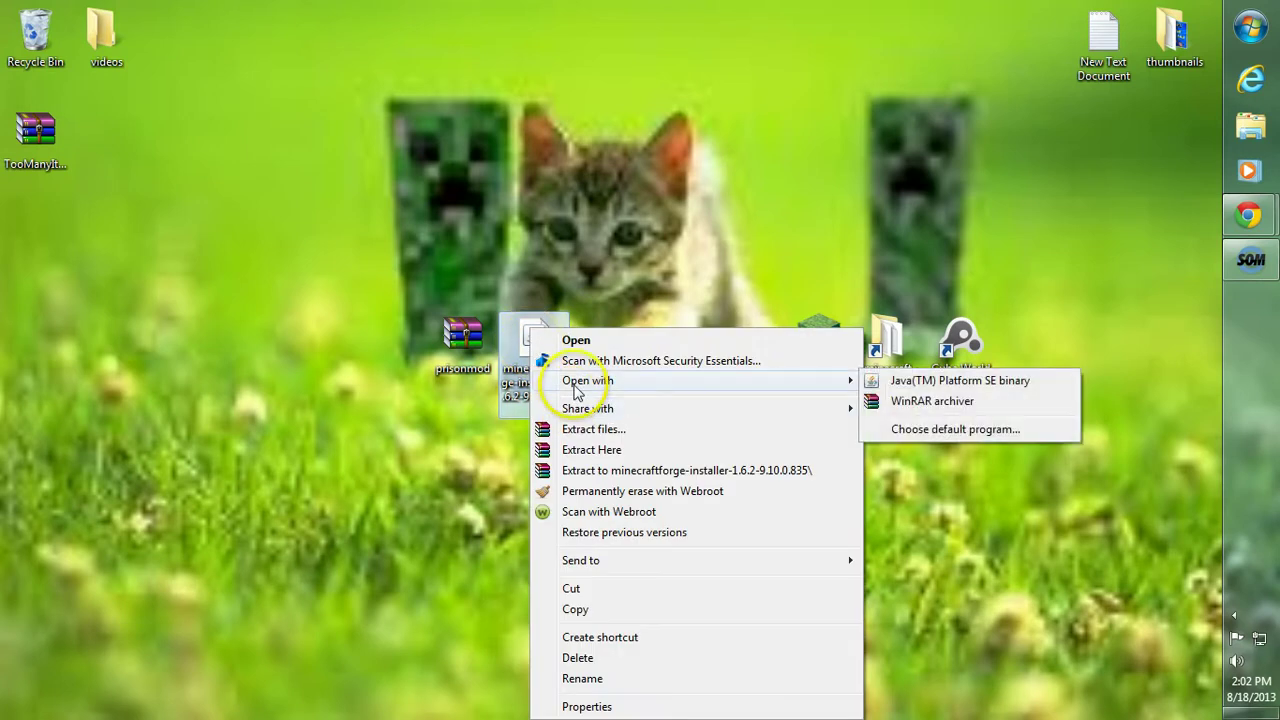
{"action": "left_click", "coordinate": [957, 381]}
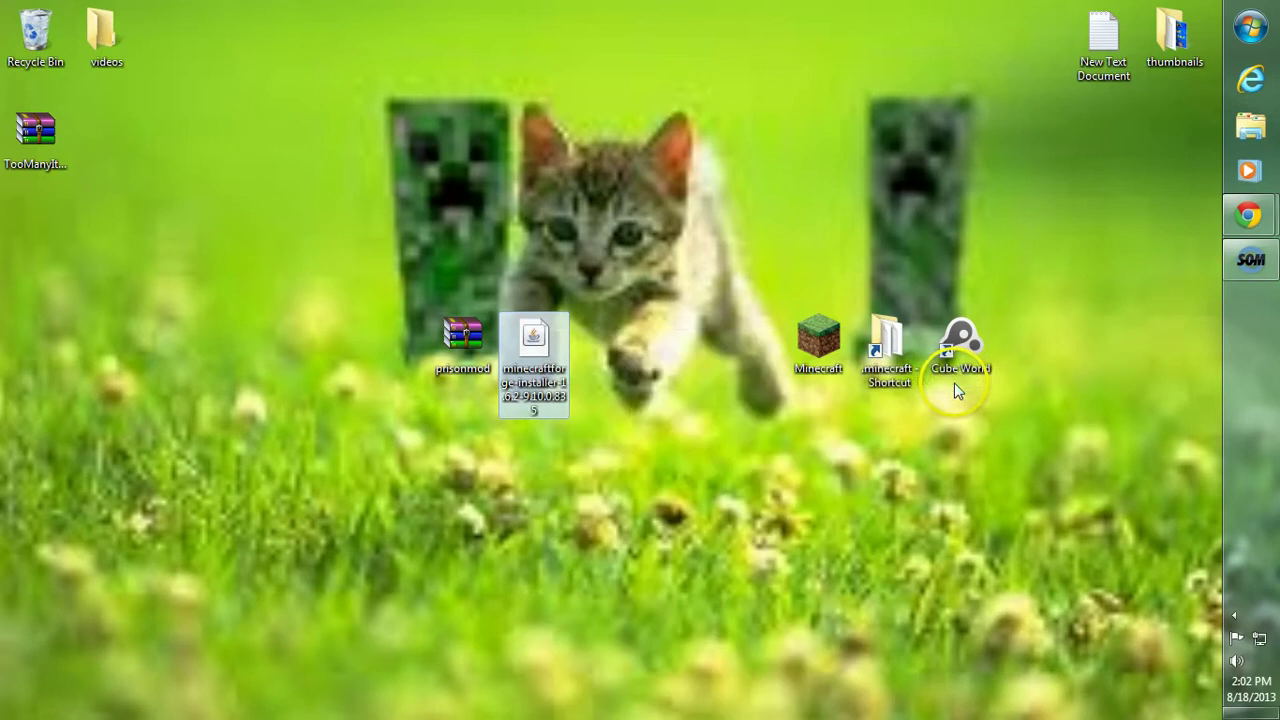
{"action": "left_click_drag", "start_coordinate": [580, 157], "coordinate": [752, 200]}
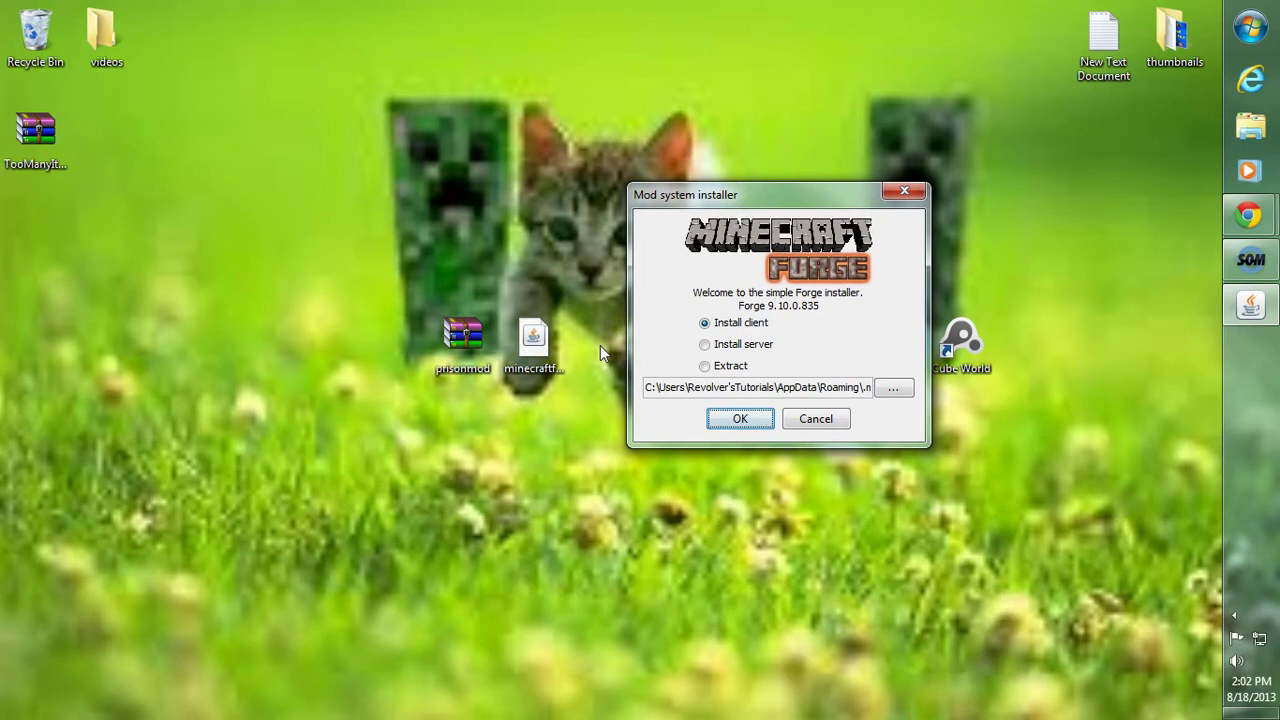
Install the Forge 9.10.0.835 client and dismiss the Complete confirmation
{"action": "left_click", "coordinate": [735, 322]}
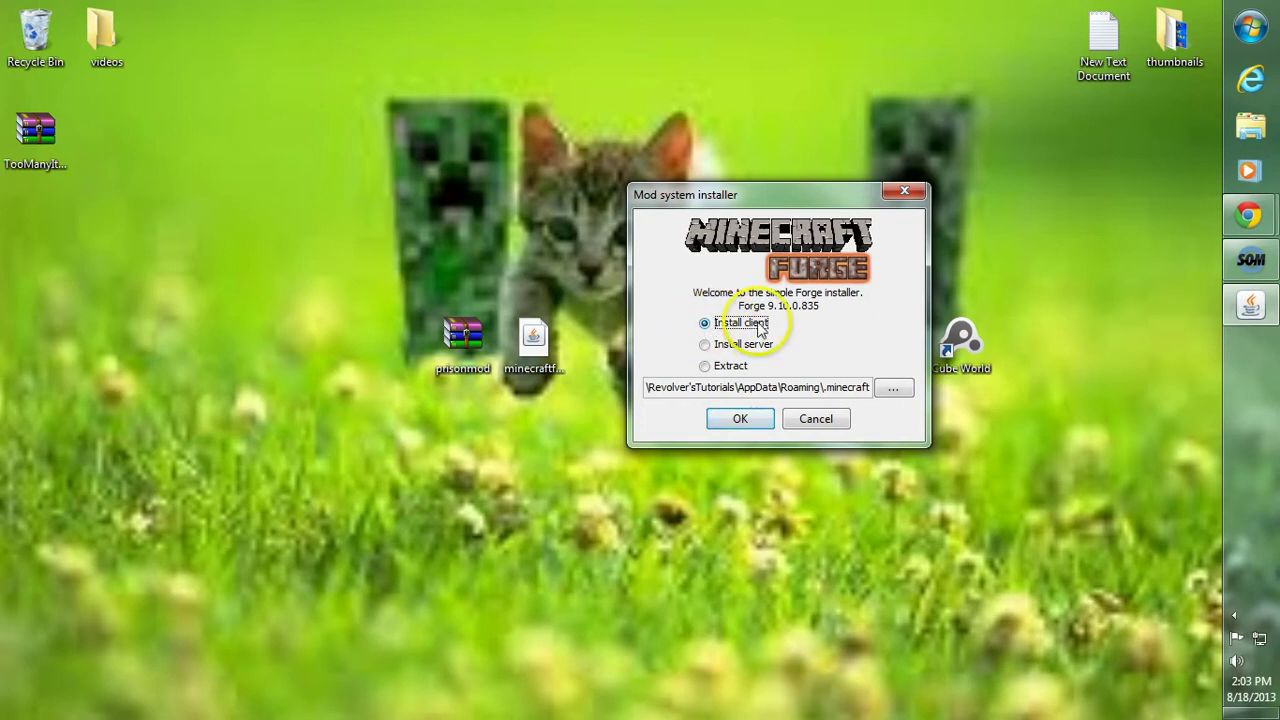
{"action": "left_click", "coordinate": [732, 420]}
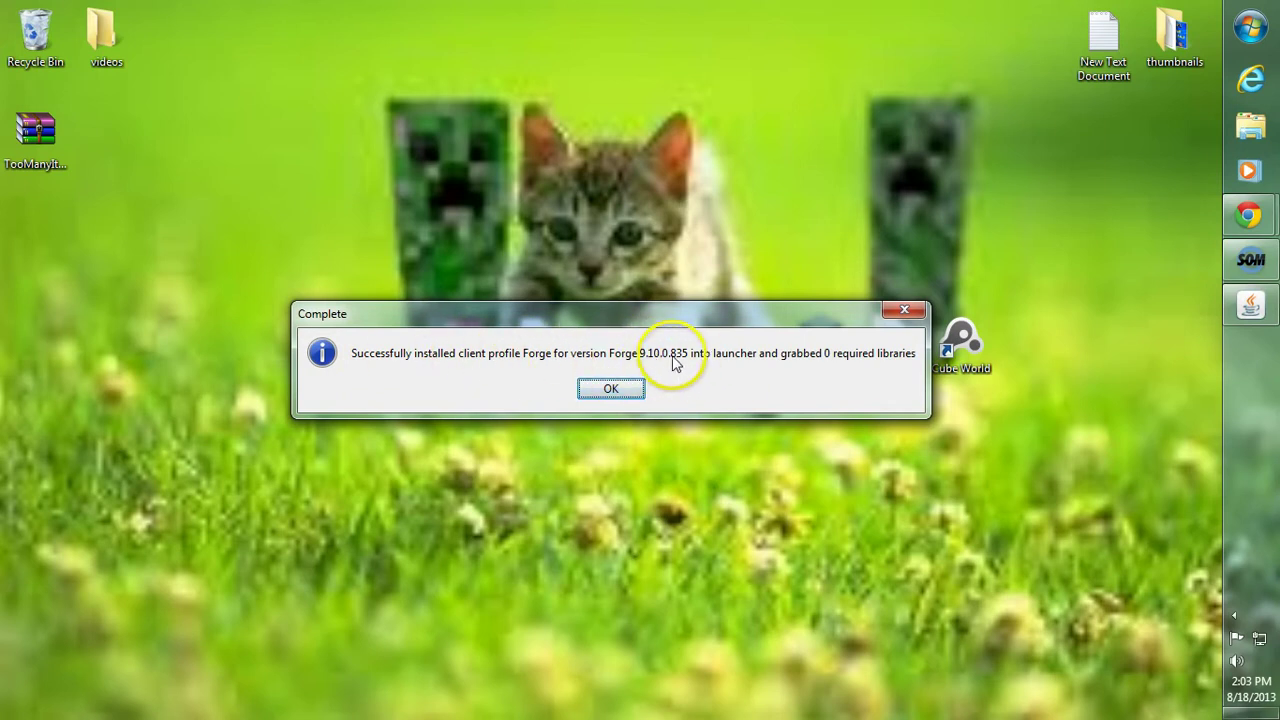
{"action": "left_click", "coordinate": [615, 389]}
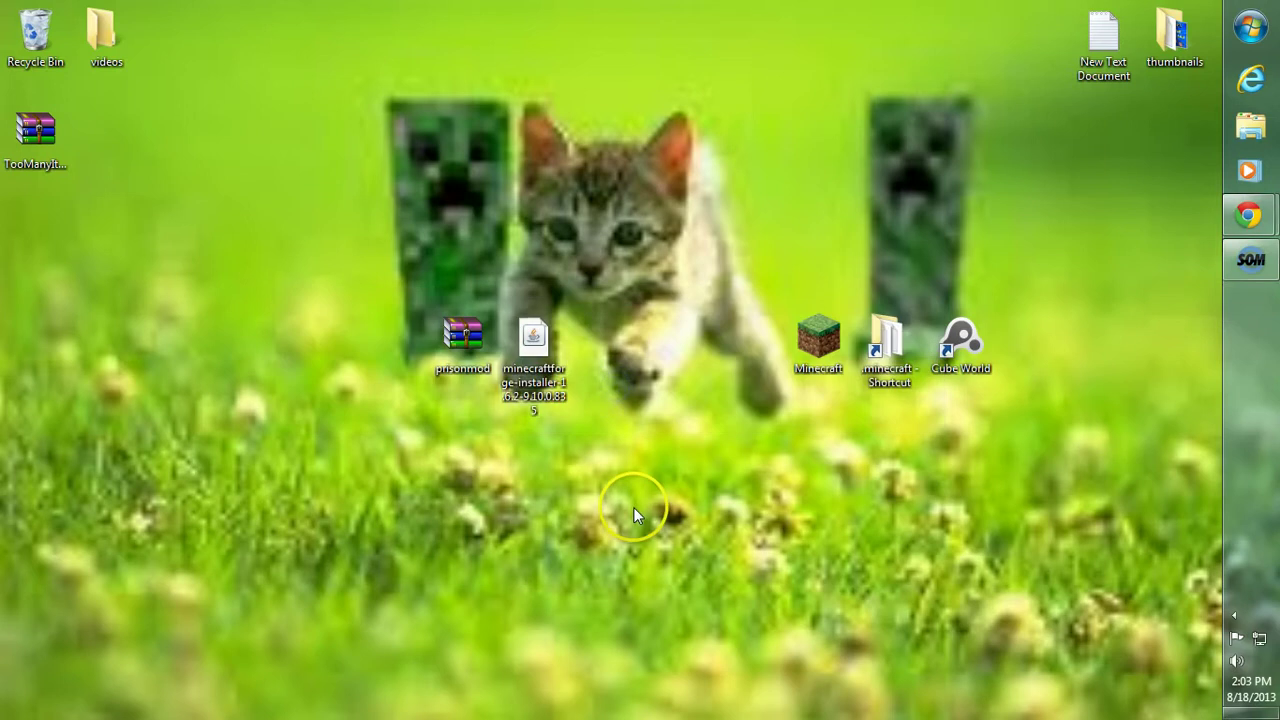
Start the Minecraft Launcher from the desktop, past the security warning, as the logged-in user
{"action": "double_click", "coordinate": [818, 340]}
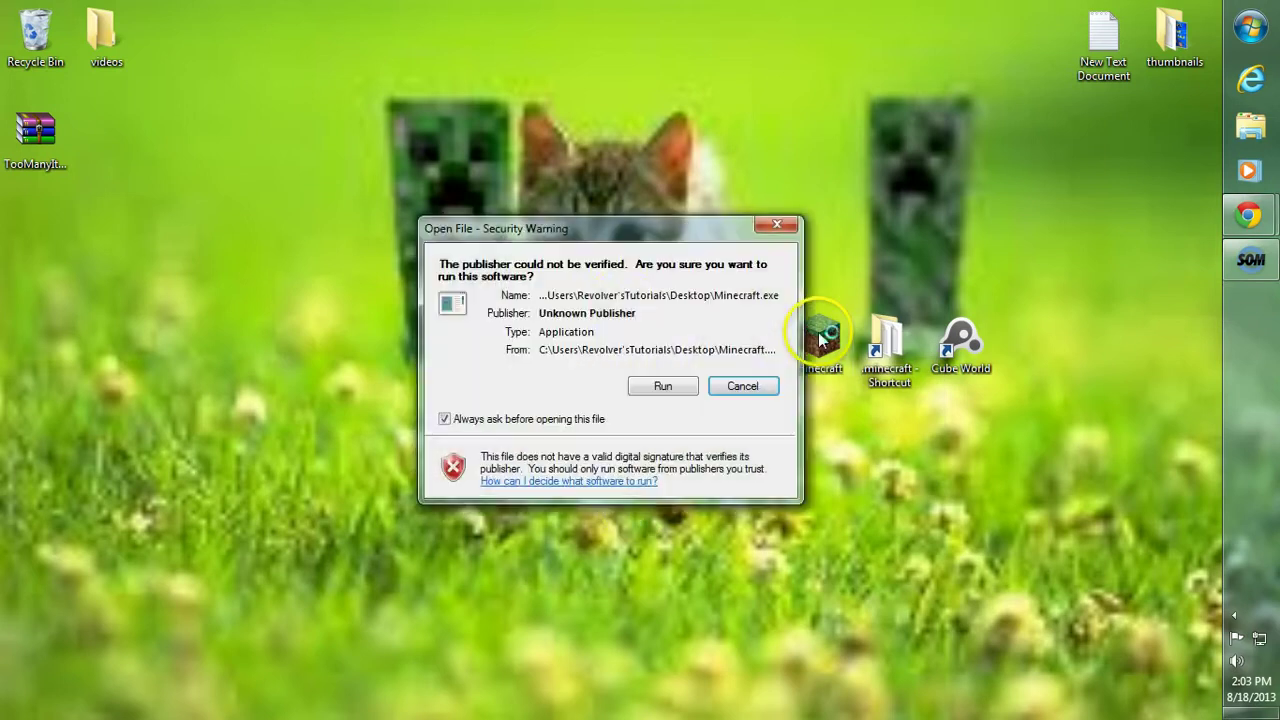
{"action": "left_click", "coordinate": [740, 384]}
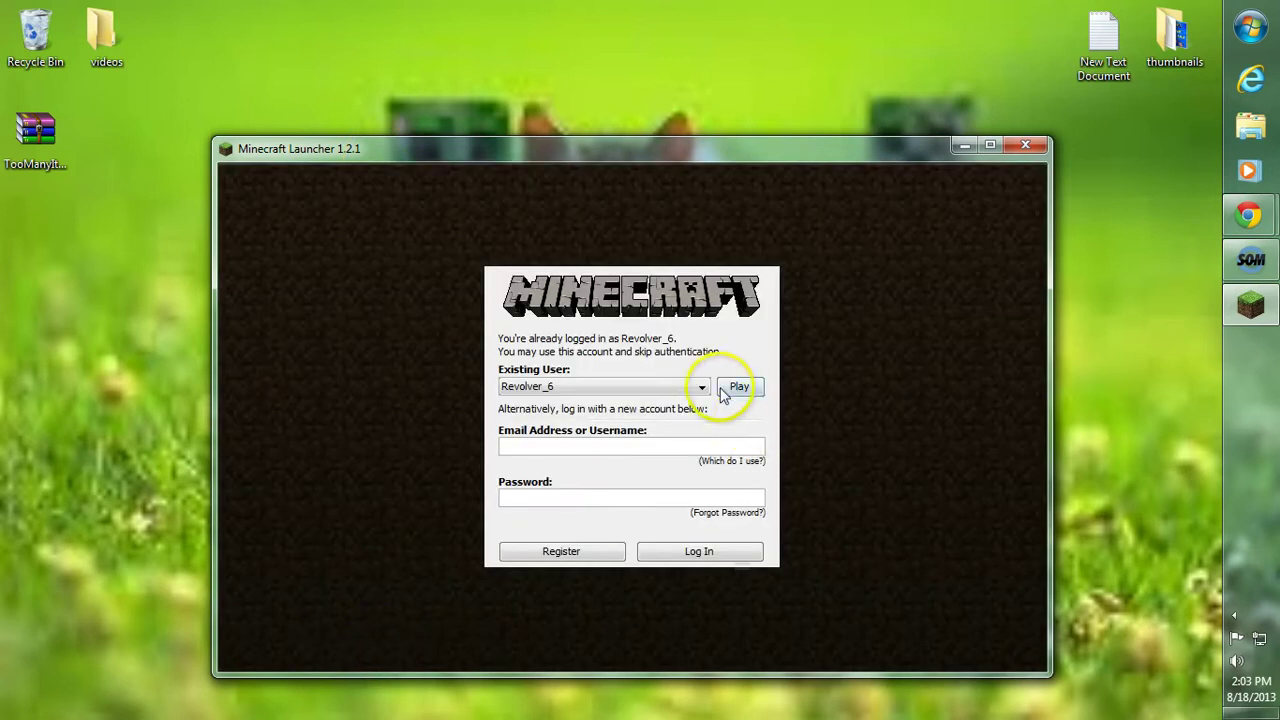
{"action": "left_click", "coordinate": [737, 380]}
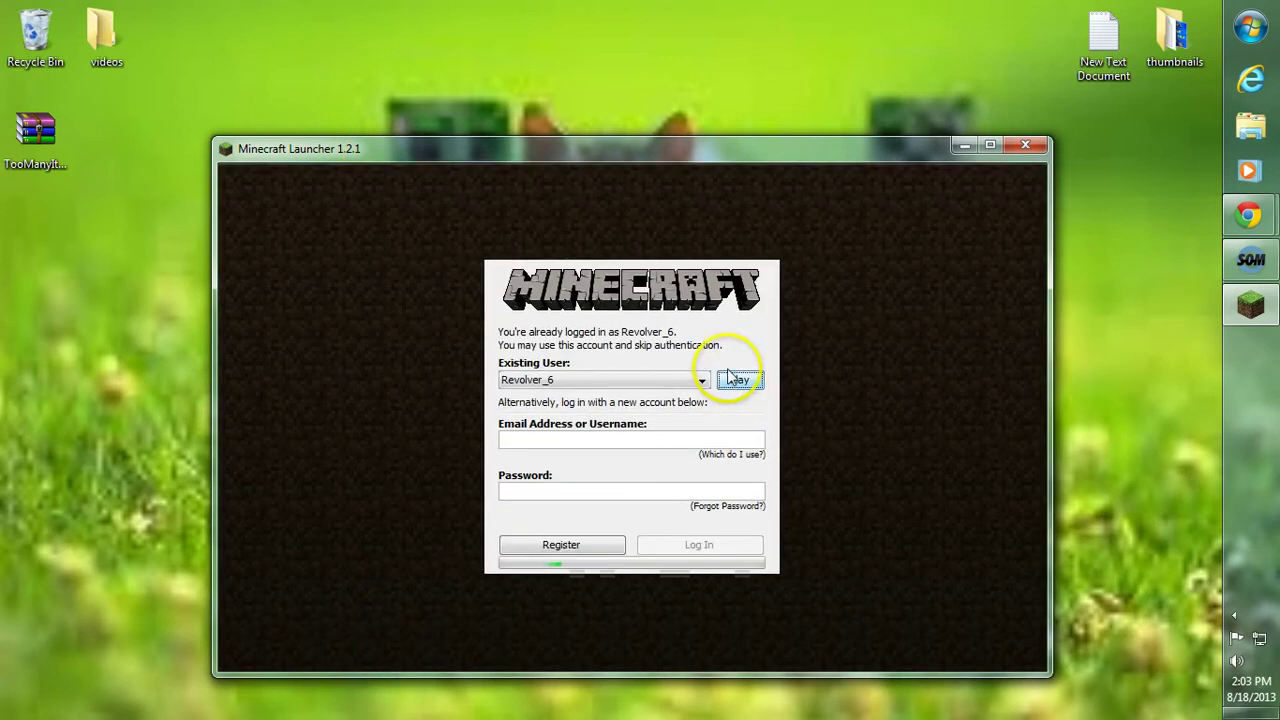
Set the Forge profile to release 1.6.2-Forge9.10.0.835, save it, and launch the game
{"action": "left_click", "coordinate": [320, 632]}
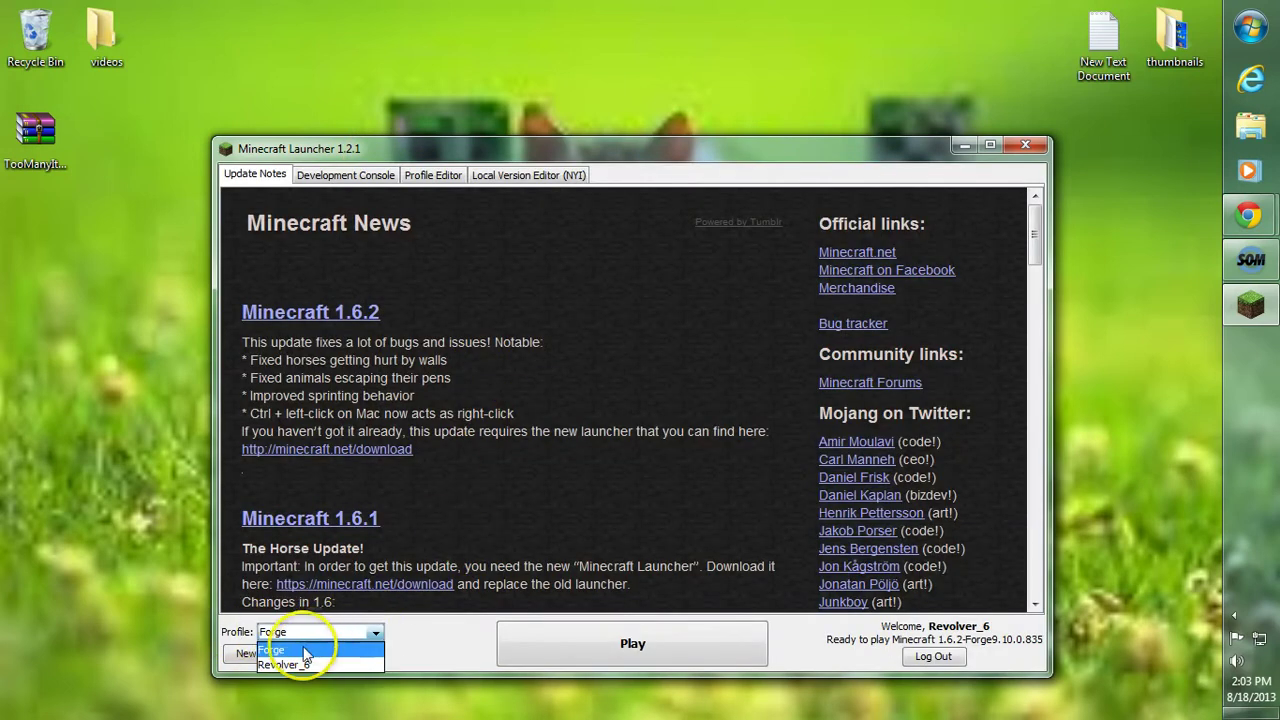
{"action": "left_click", "coordinate": [290, 660]}
{"action": "left_click", "coordinate": [340, 653]}
{"action": "left_click", "coordinate": [600, 487]}
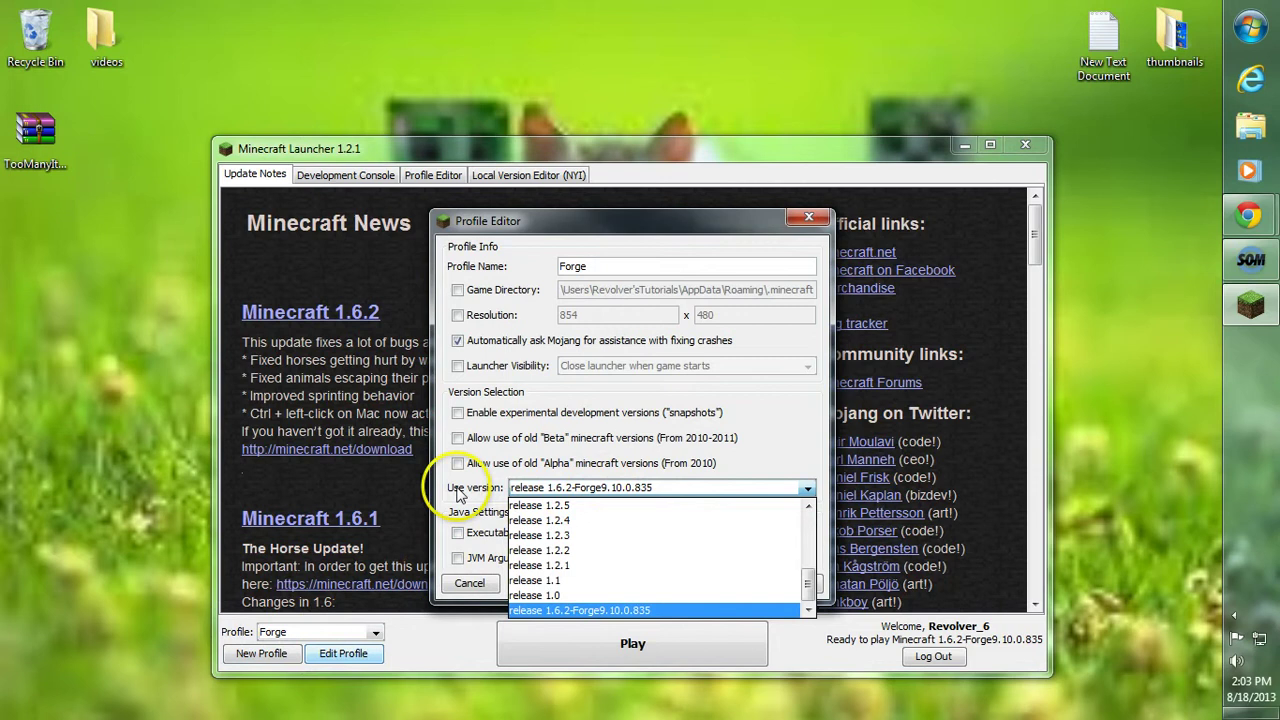
{"action": "left_click", "coordinate": [640, 610]}
{"action": "left_click", "coordinate": [775, 585]}
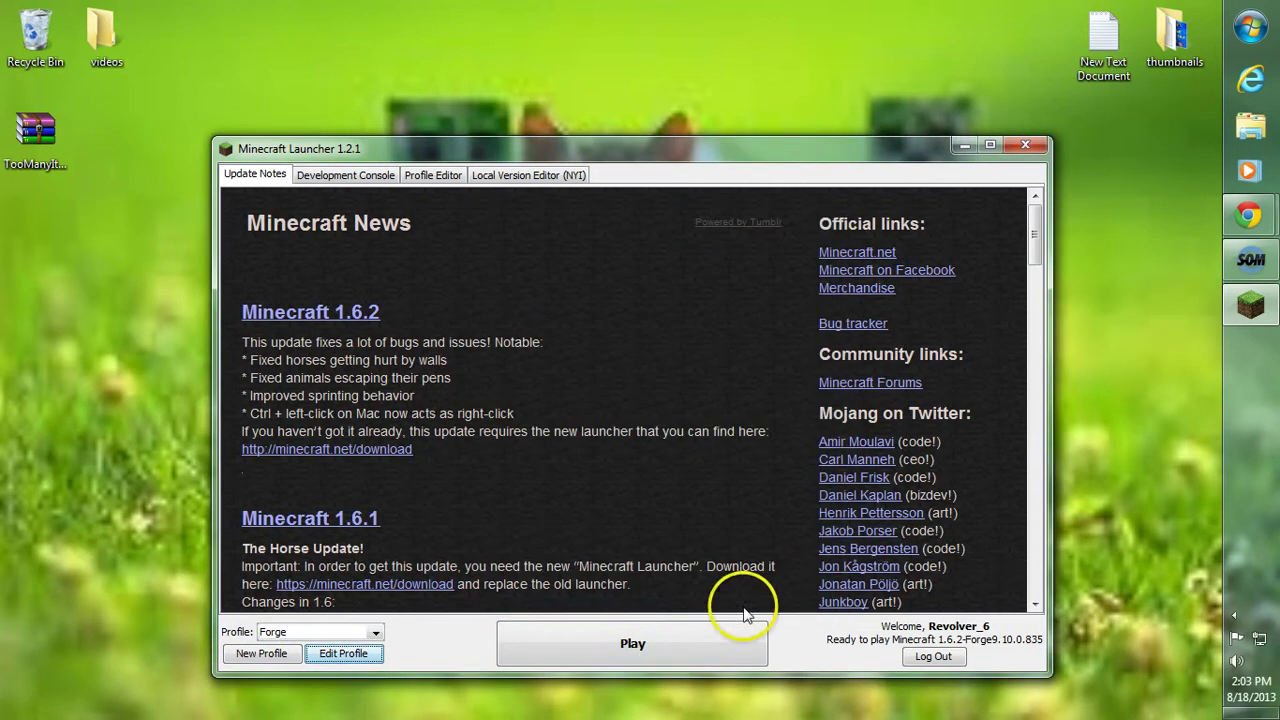
{"action": "left_click", "coordinate": [726, 645]}
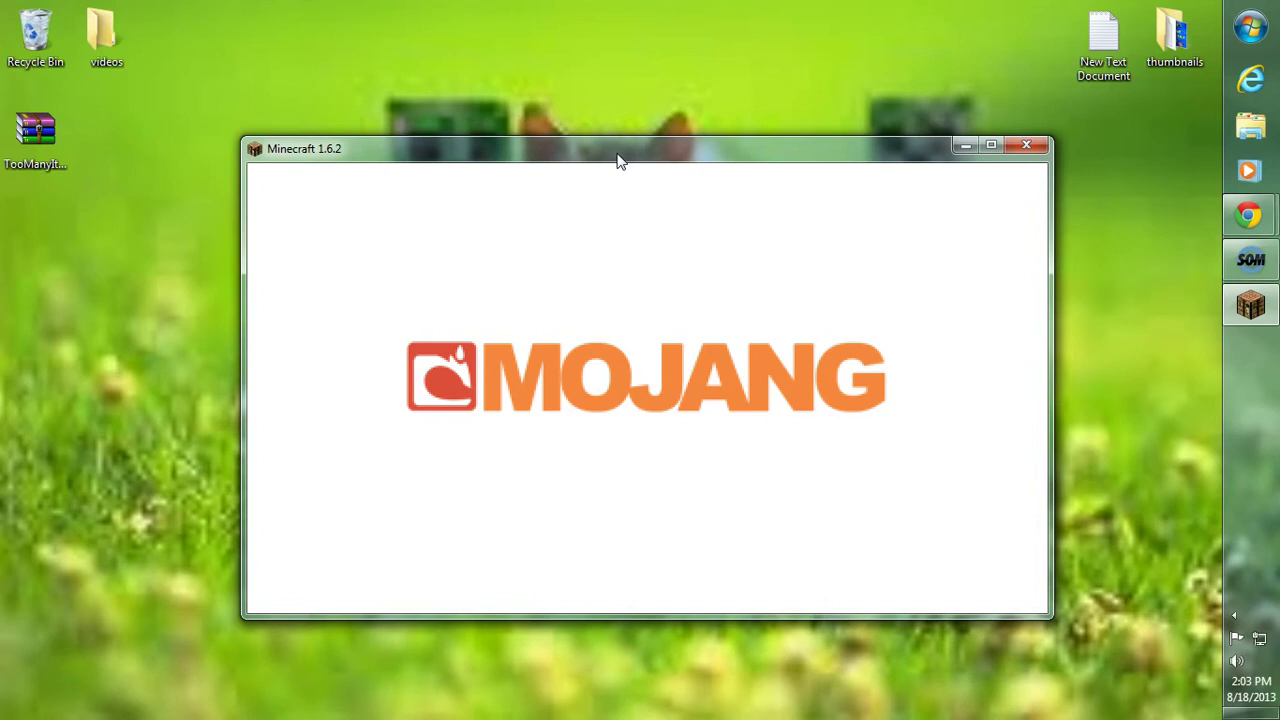
Check the Minecraft Forge and Minecraft Coder Pack entries in the mod list, then quit the game
{"action": "left_click", "coordinate": [607, 150]}
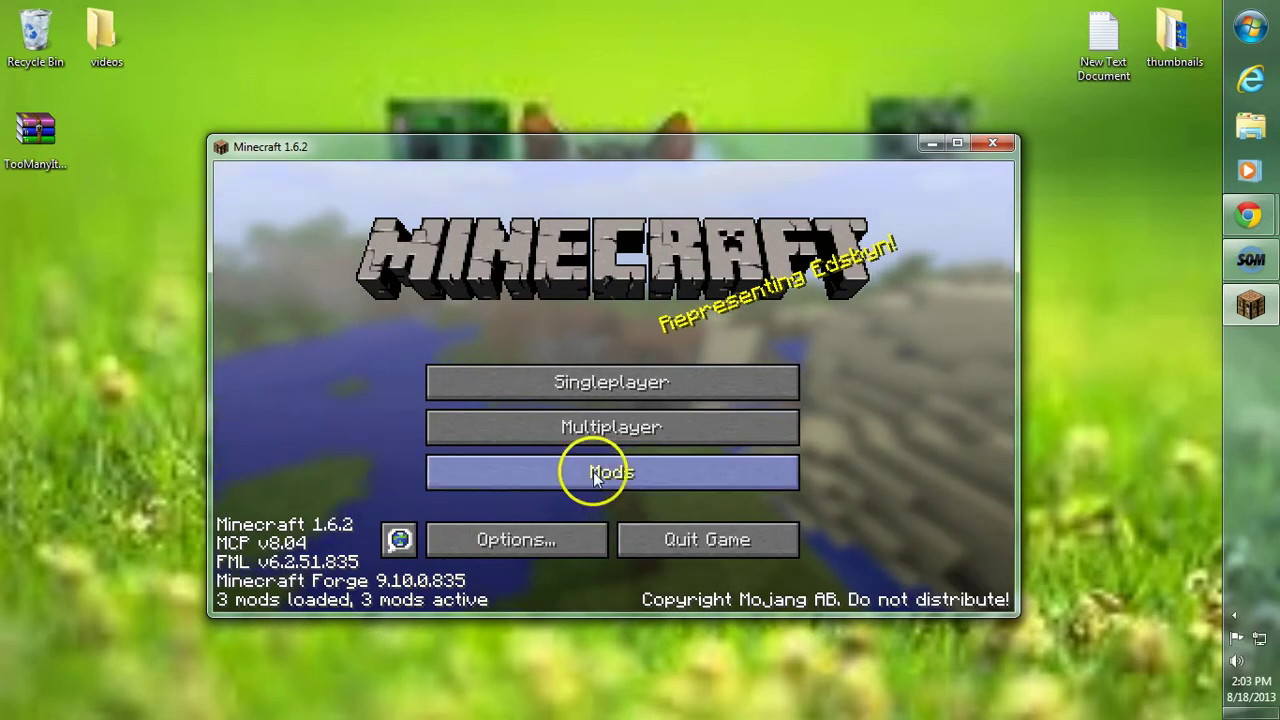
{"action": "left_click", "coordinate": [550, 475]}
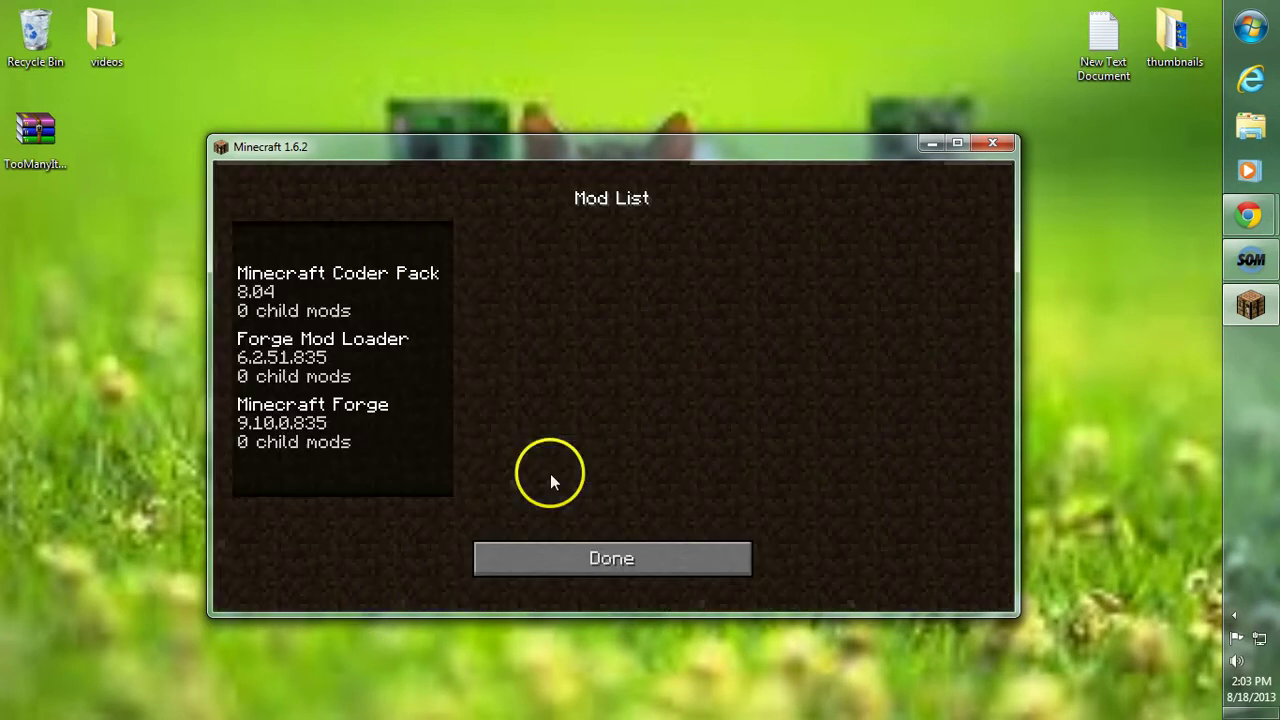
{"action": "left_click", "coordinate": [284, 416]}
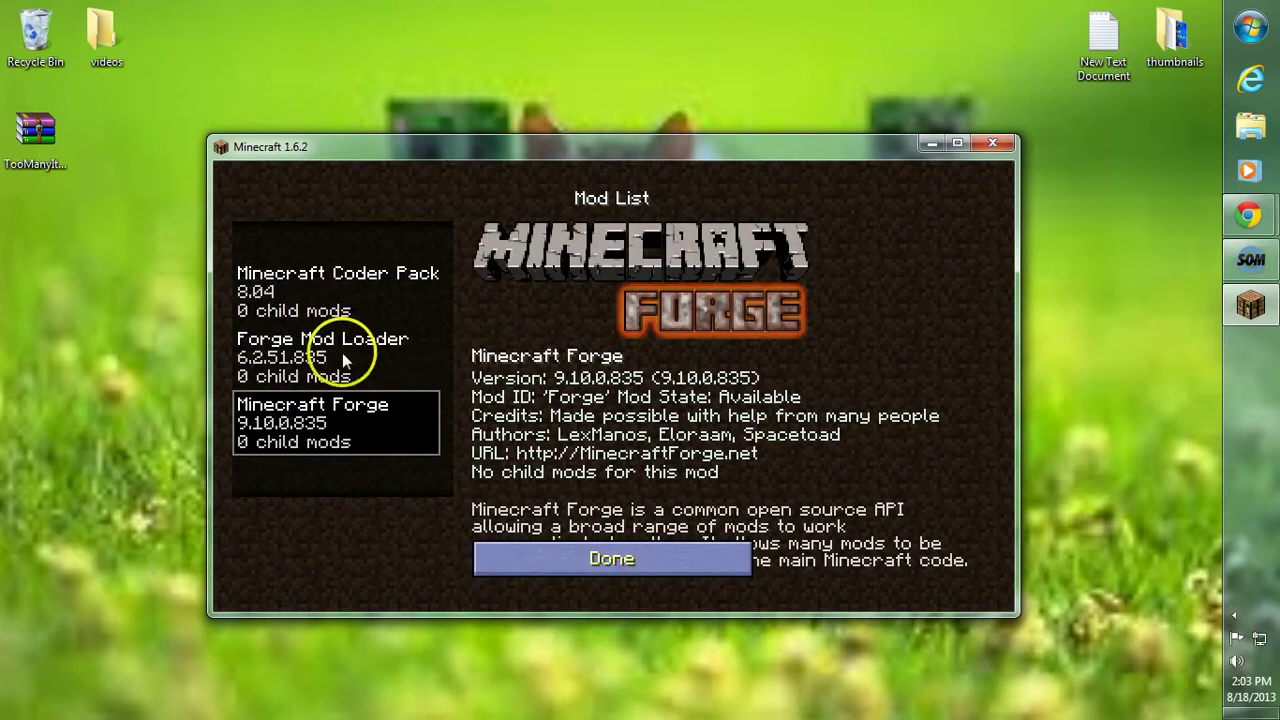
{"action": "left_click", "coordinate": [350, 318]}
{"action": "left_click", "coordinate": [569, 564]}
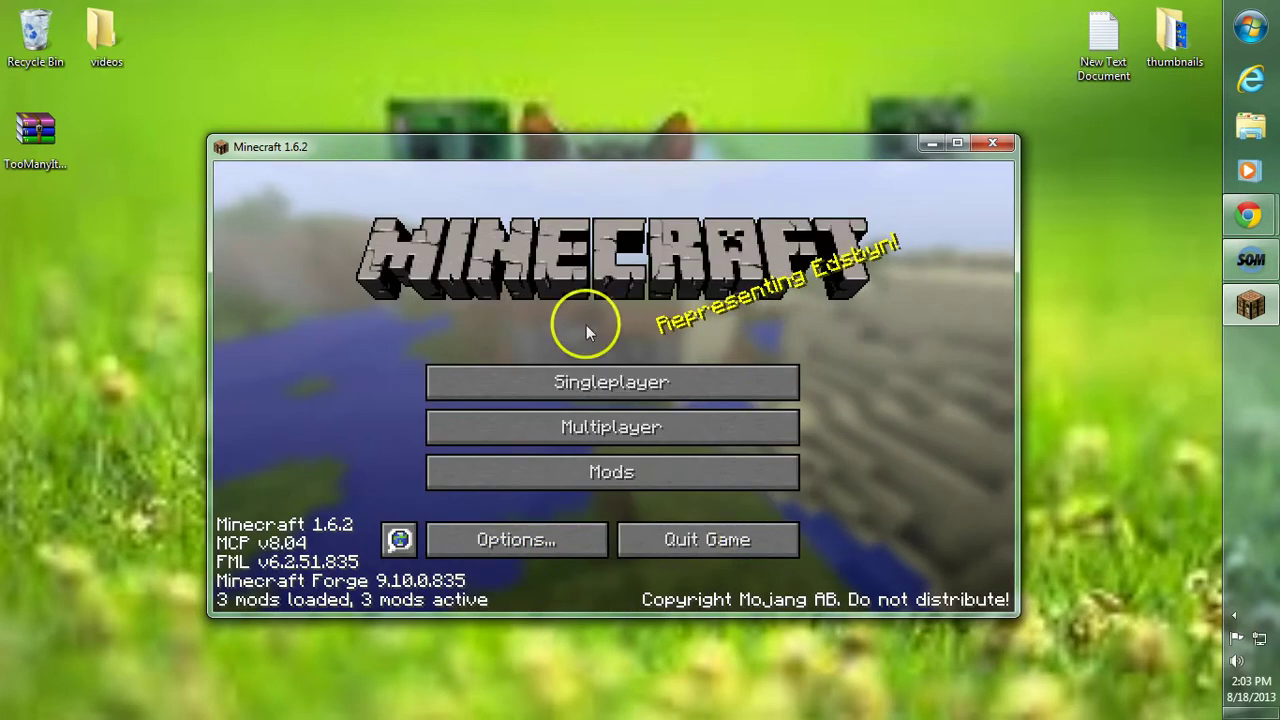
{"action": "left_click", "coordinate": [697, 550]}
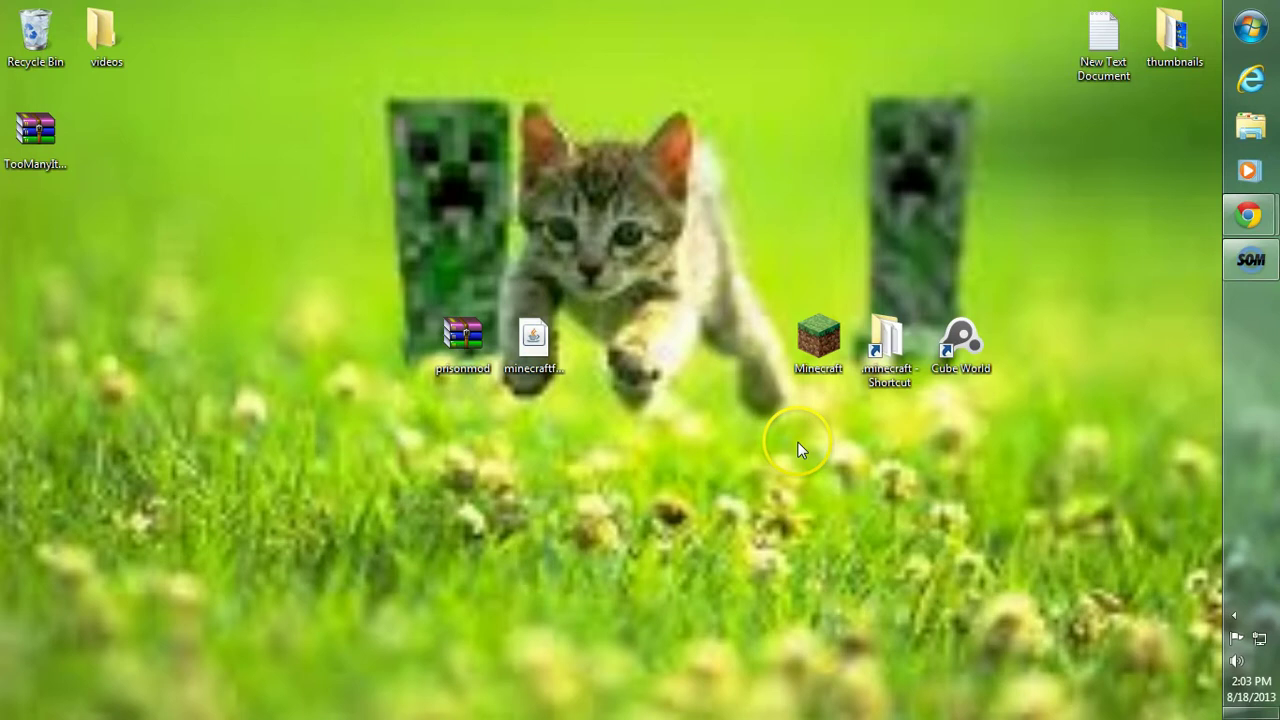
Open the .minecraft\mods folder via a %appdata% search
{"action": "left_click", "coordinate": [1246, 27]}
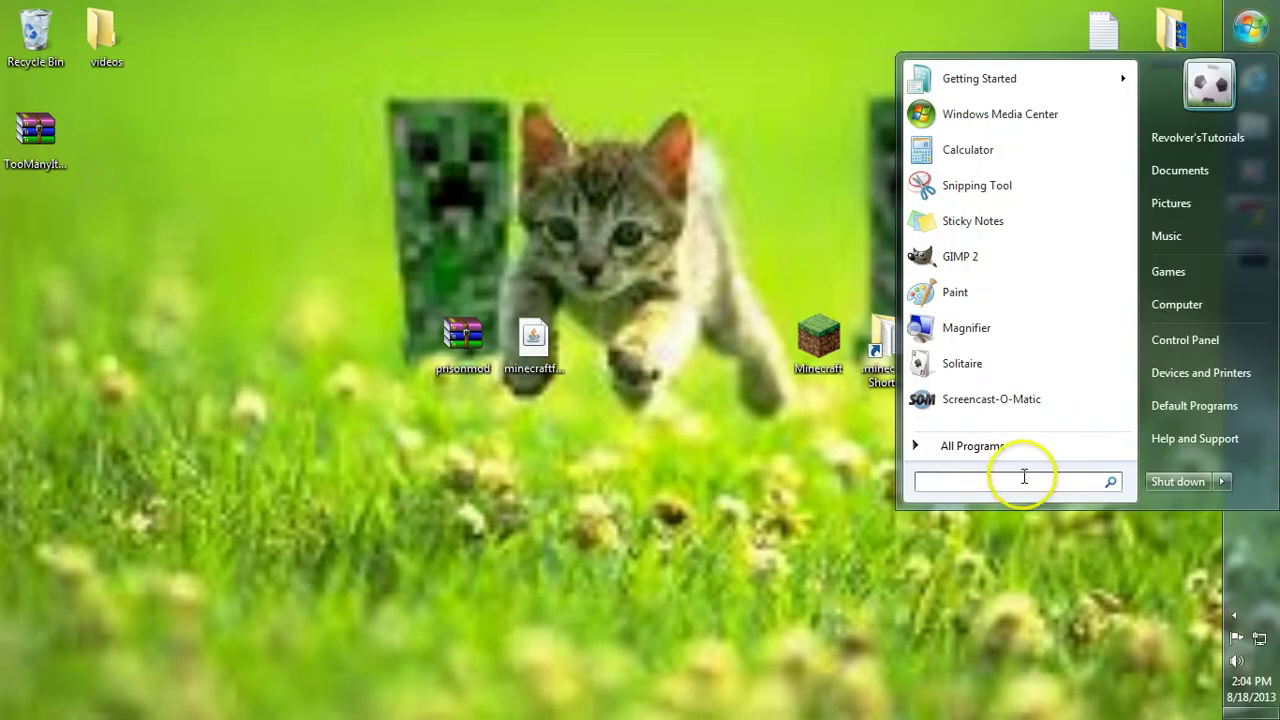
{"action": "type", "text": "%appdata%"}
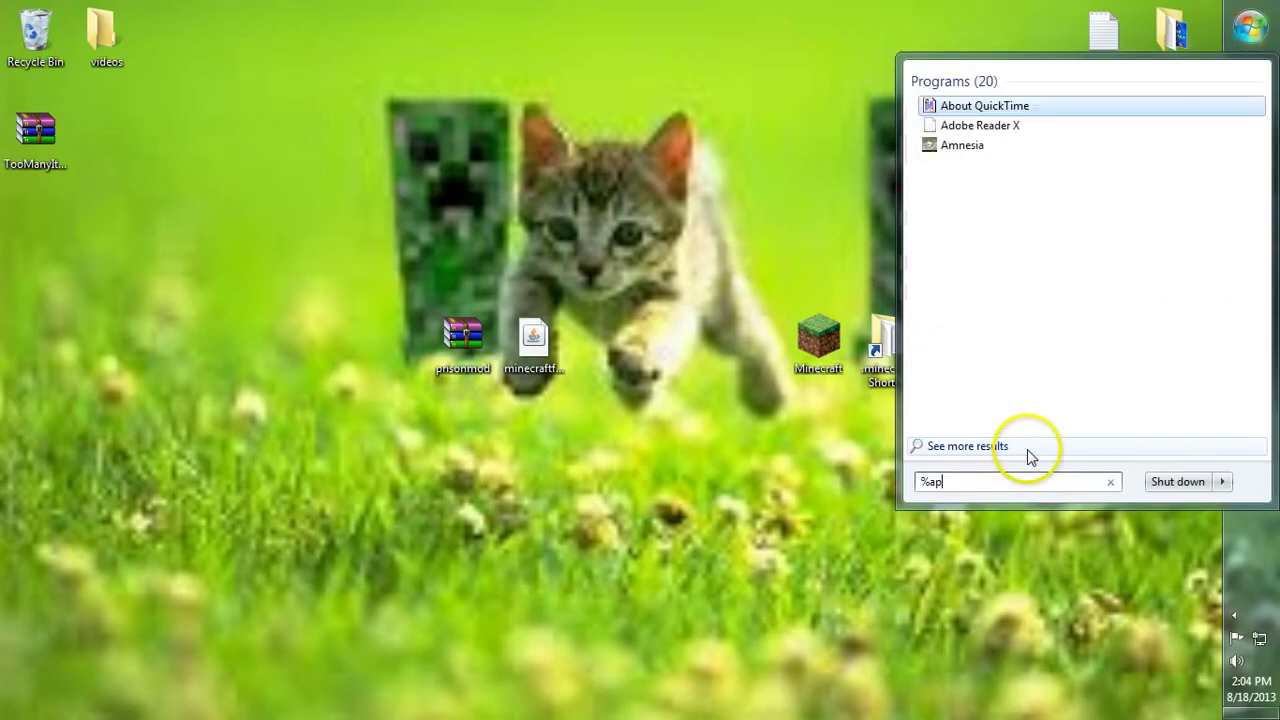
{"action": "key", "text": "Return"}
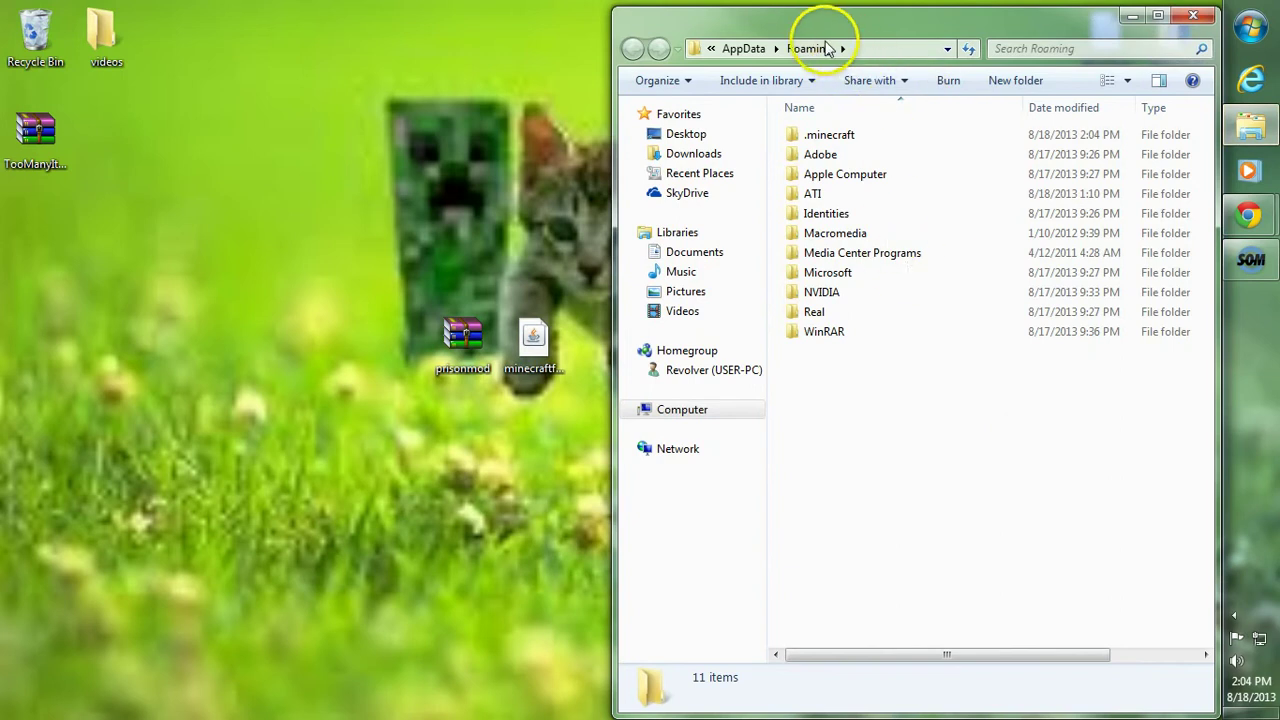
{"action": "double_click", "coordinate": [868, 143]}
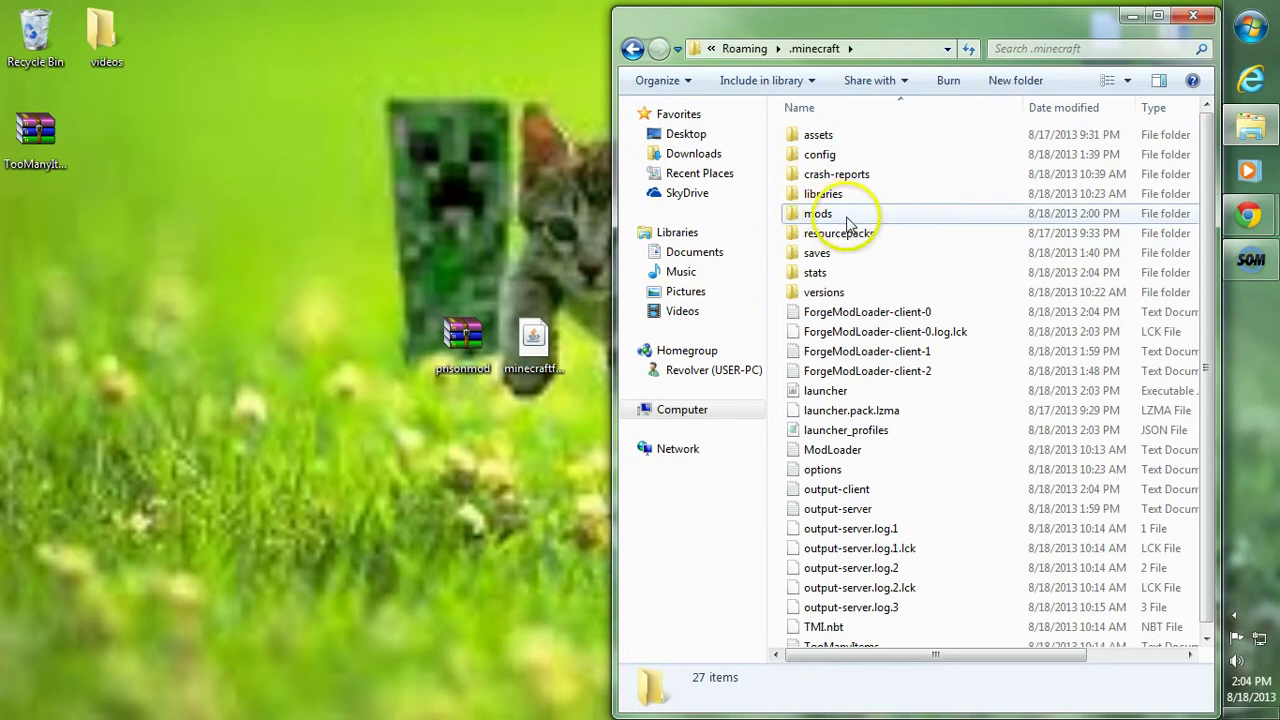
{"action": "left_click", "coordinate": [893, 221]}
{"action": "double_click", "coordinate": [840, 218]}
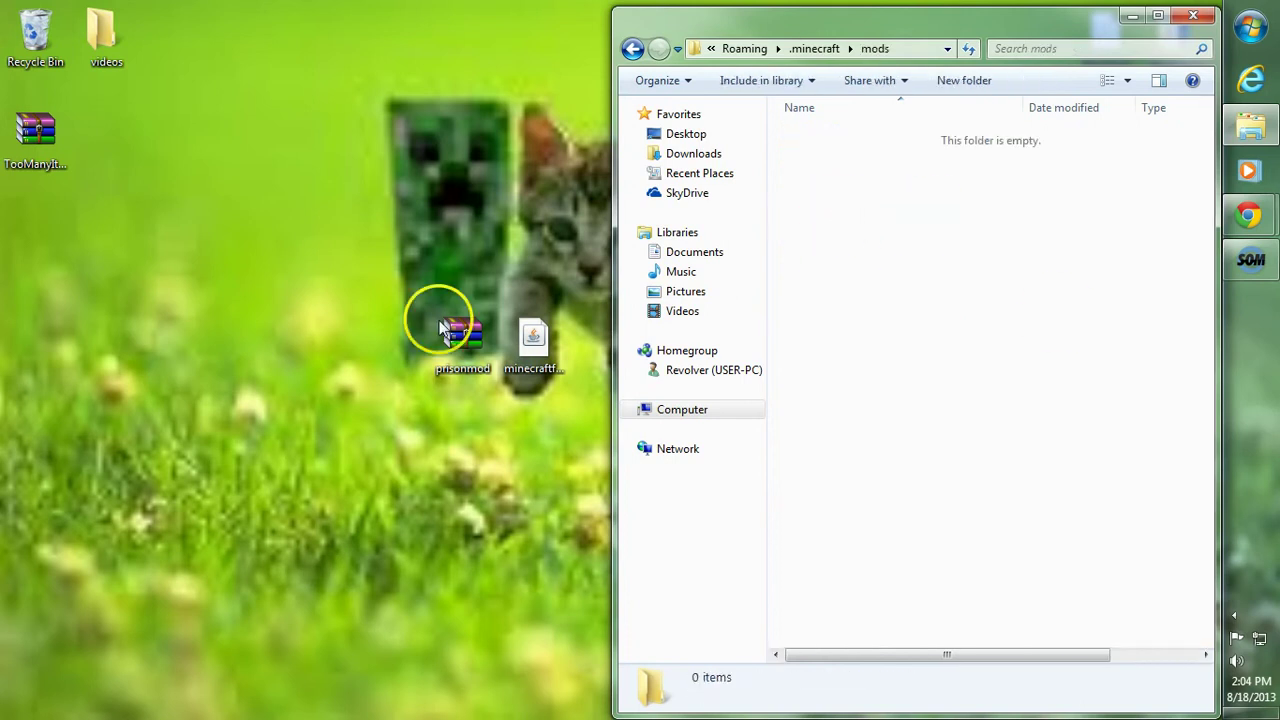
Move the prisonmod archive from the desktop into the mods folder
{"action": "left_click", "coordinate": [462, 339]}
{"action": "mouse_move", "coordinate": [462, 339]}
{"action": "left_mouse_down"}
{"action": "mouse_move", "coordinate": [752, 168]}
{"action": "mouse_move", "coordinate": [909, 282]}
{"action": "mouse_move", "coordinate": [995, 125]}
{"action": "left_mouse_up"}
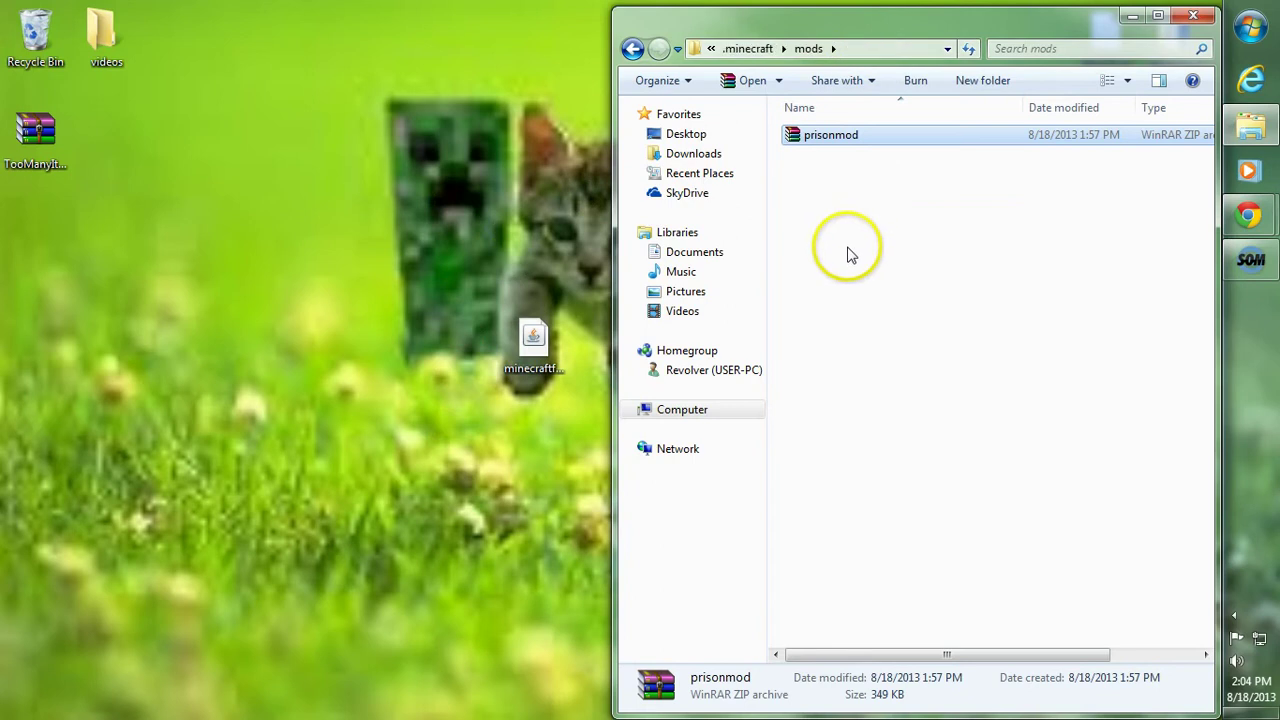
{"action": "left_click", "coordinate": [824, 285]}
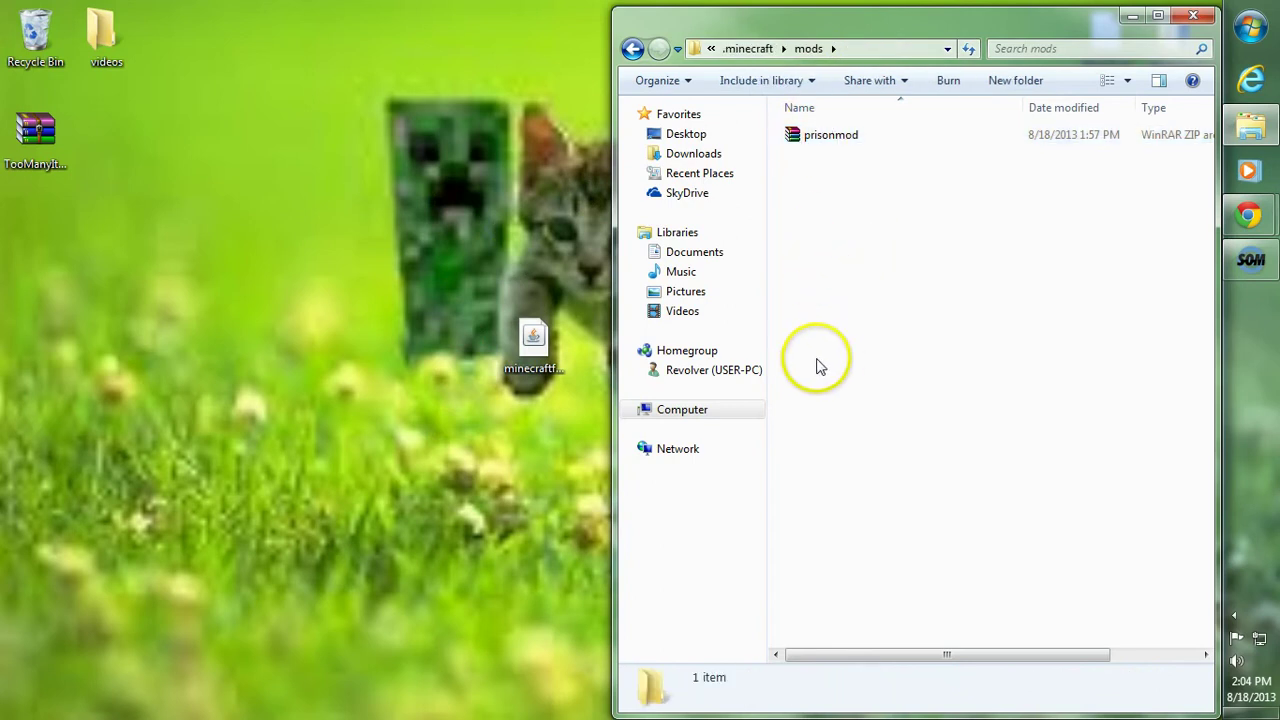
{"action": "left_click_drag", "start_coordinate": [808, 357], "coordinate": [900, 158]}
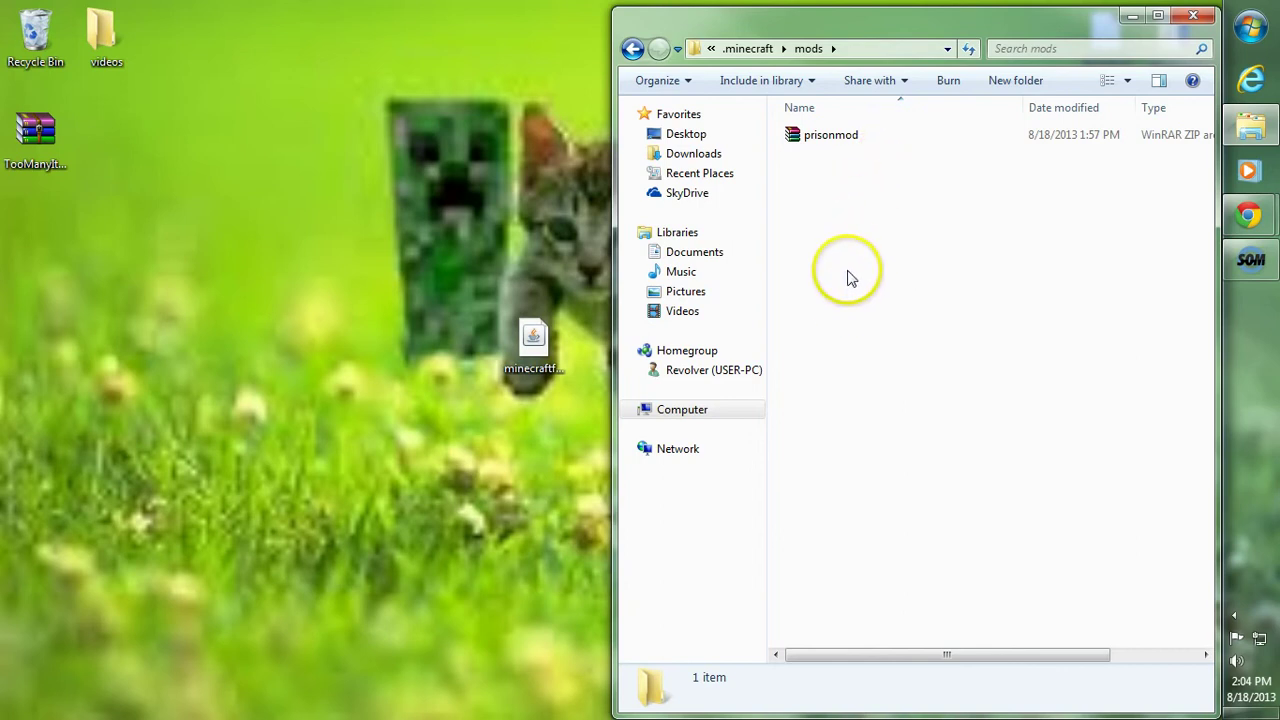
{"action": "mouse_move", "coordinate": [833, 298]}
{"action": "left_mouse_down"}
{"action": "mouse_move", "coordinate": [871, 166]}
{"action": "mouse_move", "coordinate": [888, 188]}
{"action": "left_mouse_up"}
Start the Minecraft launcher, allow the security warning, and play 1.6.2 with the Forge profile
{"action": "left_click", "coordinate": [1193, 15]}
{"action": "double_click", "coordinate": [838, 343]}
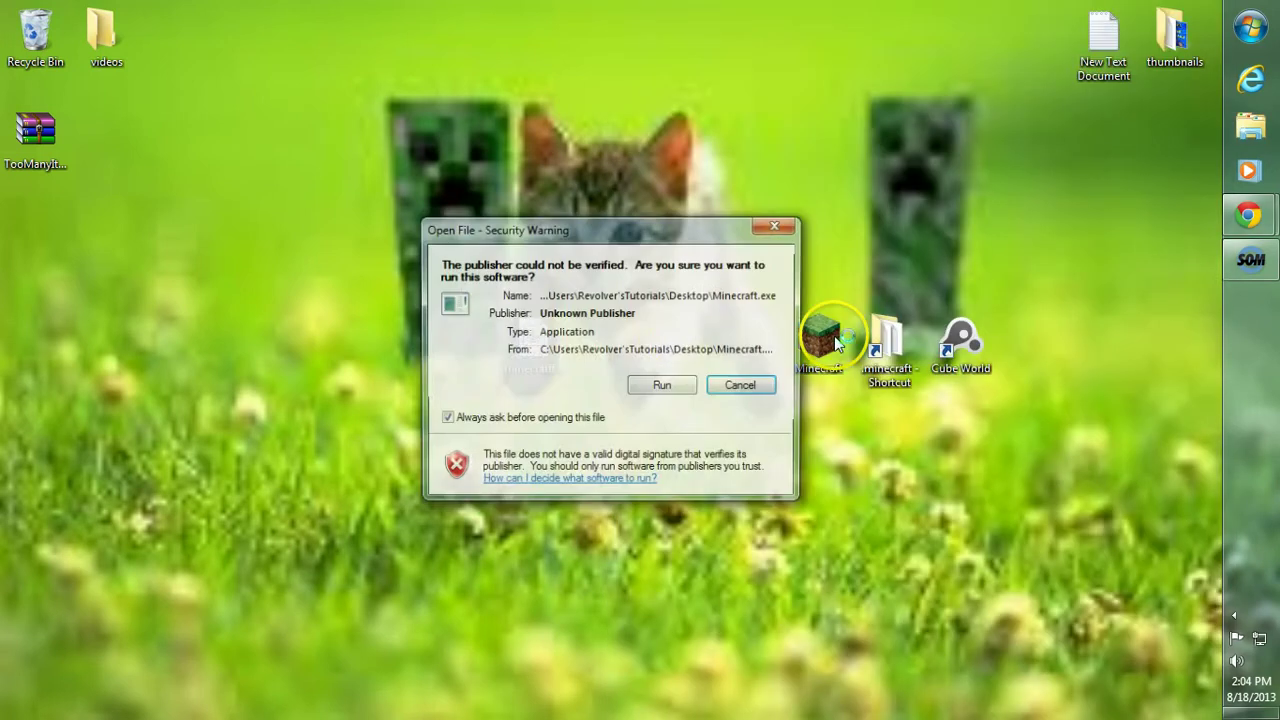
{"action": "left_click", "coordinate": [685, 383]}
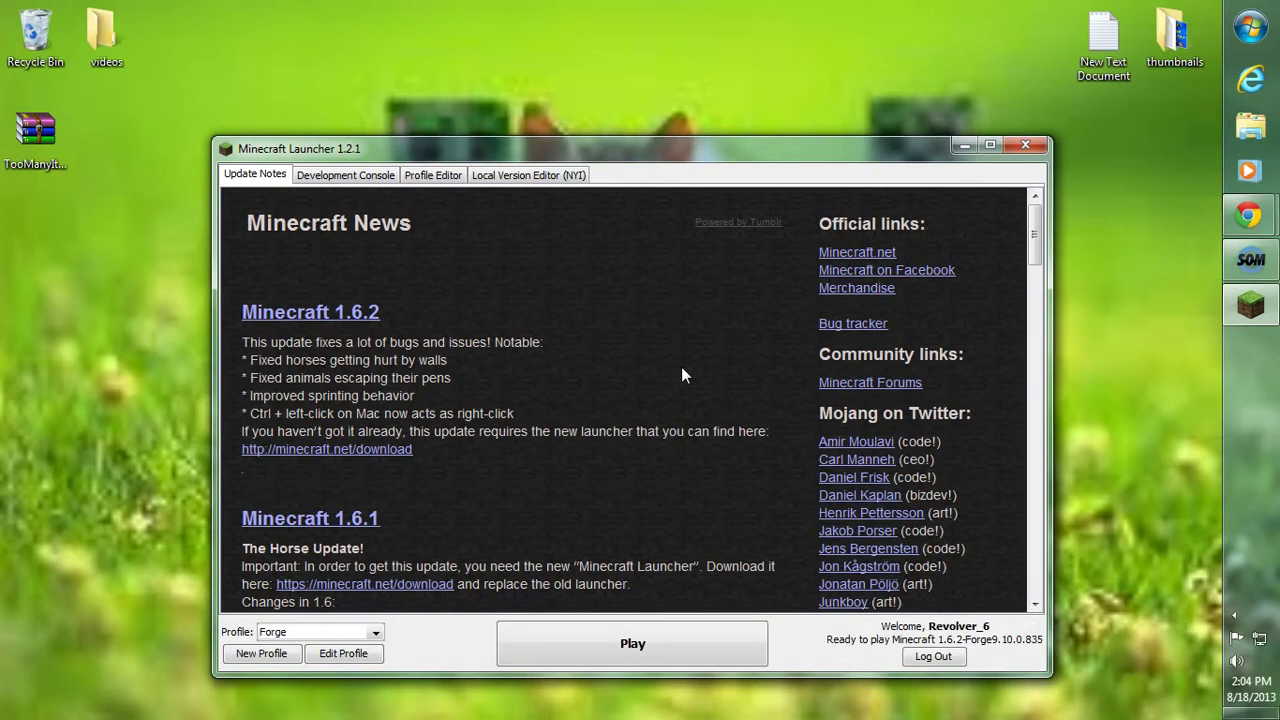
{"action": "left_click", "coordinate": [636, 655]}
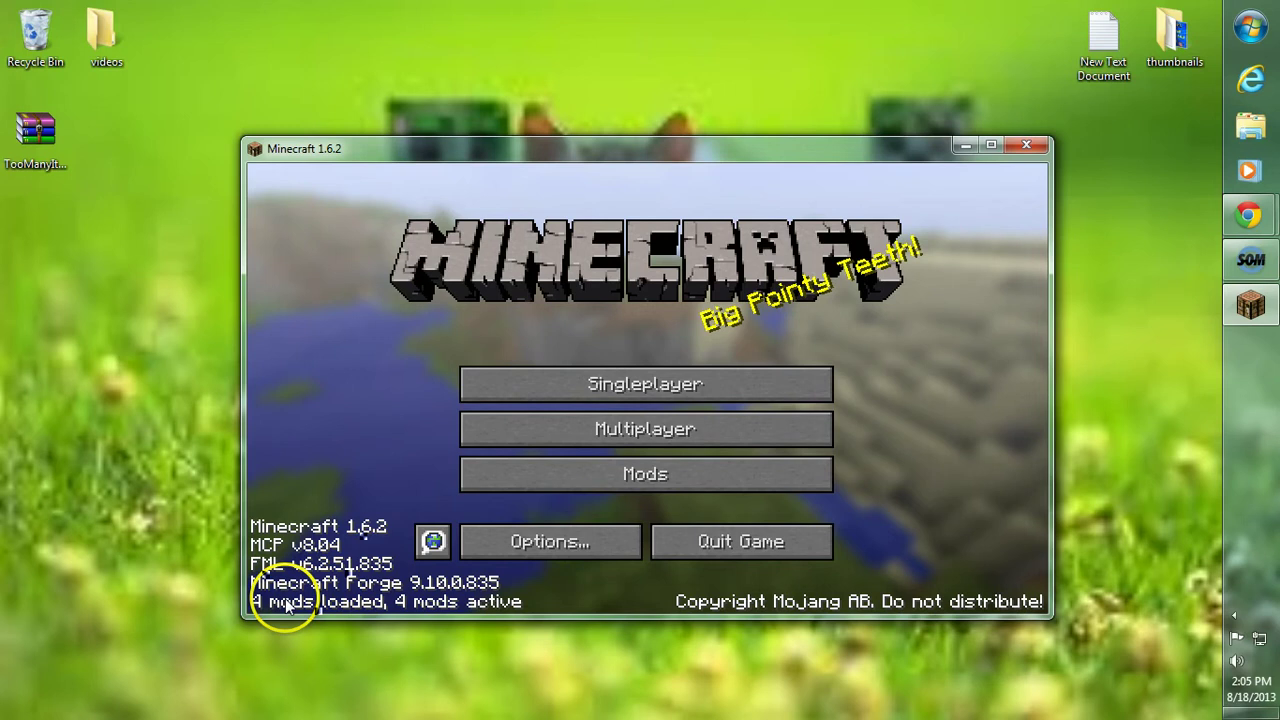
Check that mod_PrisonMod 2.0 appears in the Mods list
{"action": "left_click", "coordinate": [587, 484]}
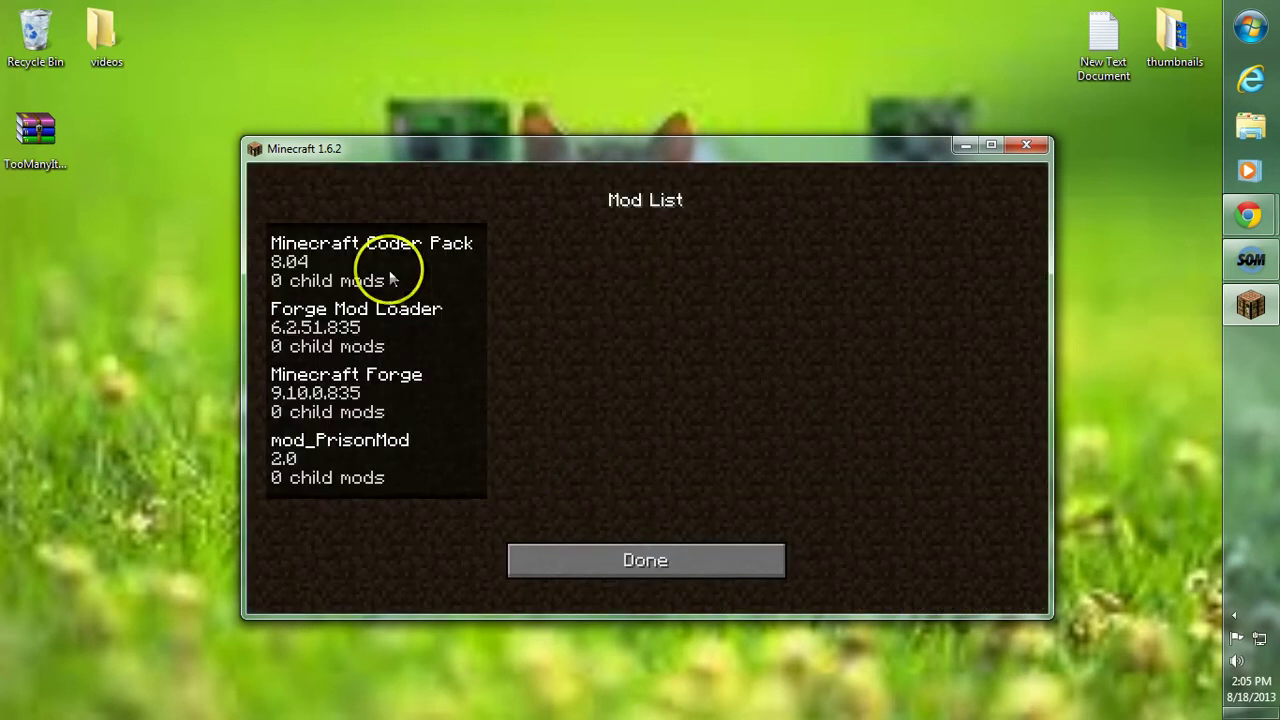
{"action": "left_click", "coordinate": [349, 458]}
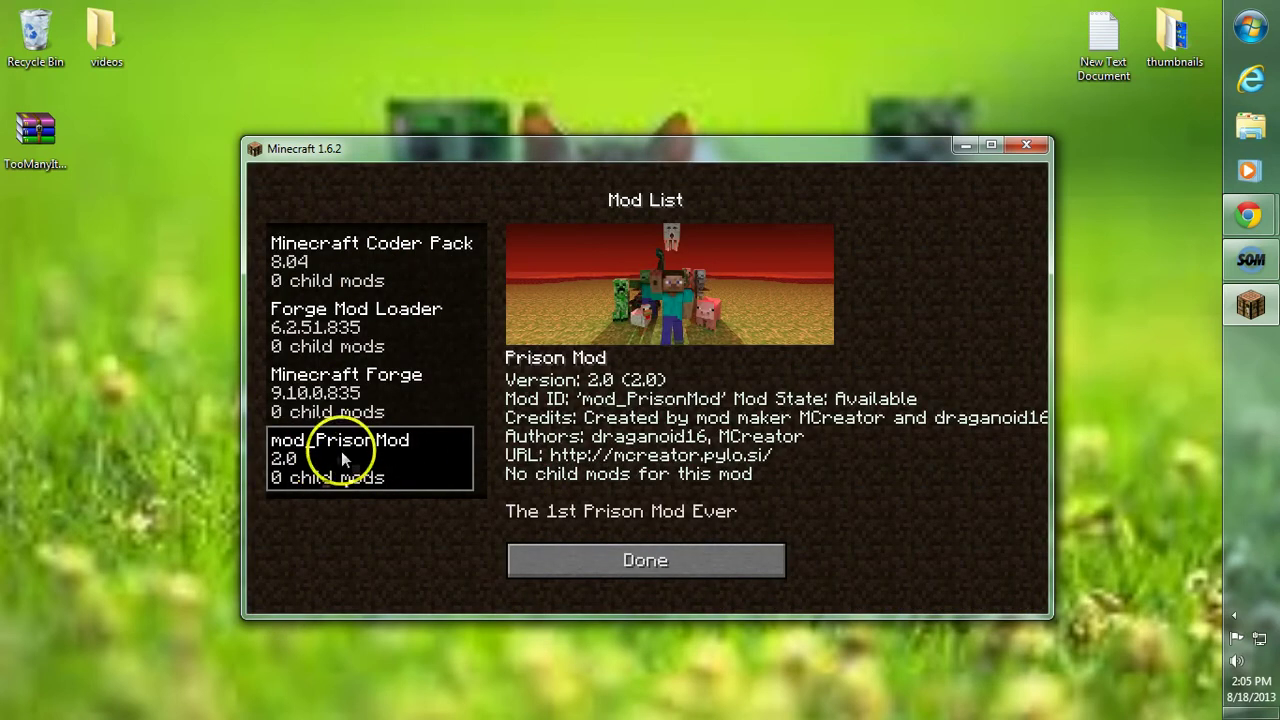
{"action": "left_click", "coordinate": [662, 565]}
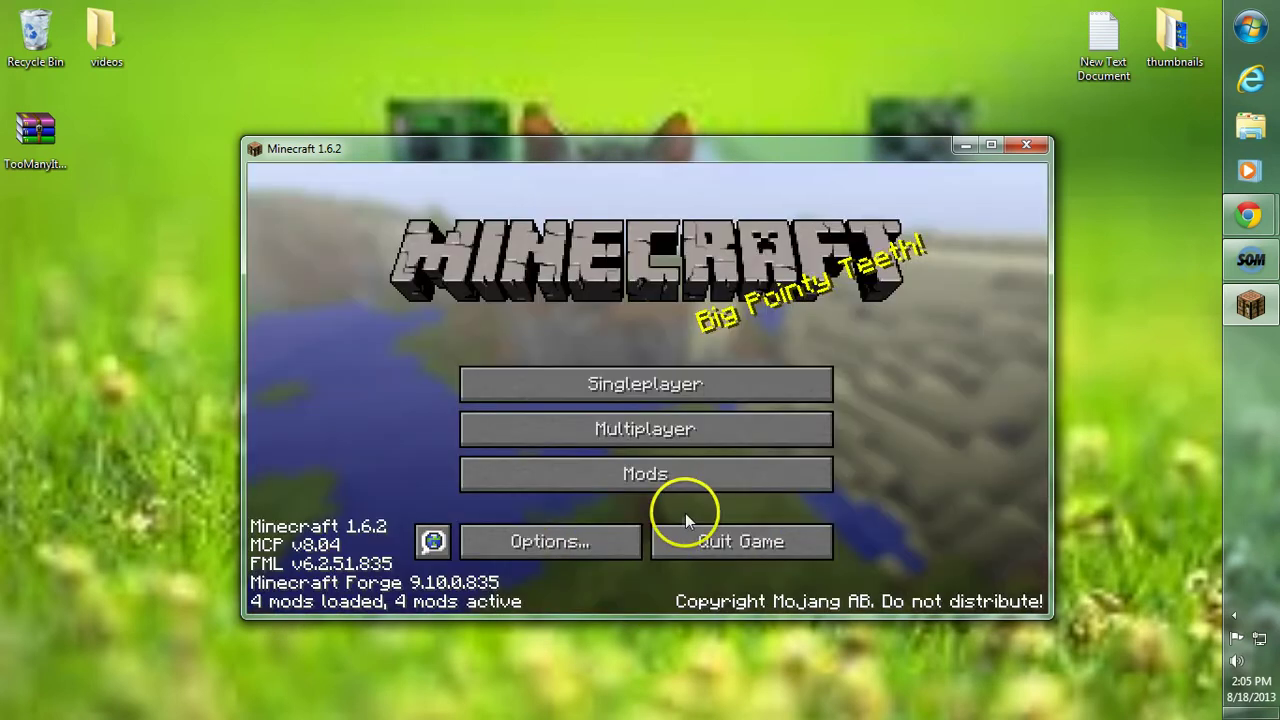
Load the New World and search the creative inventory for 'pri' to find Prison items
{"action": "left_click", "coordinate": [635, 370]}
{"action": "double_click", "coordinate": [588, 265]}
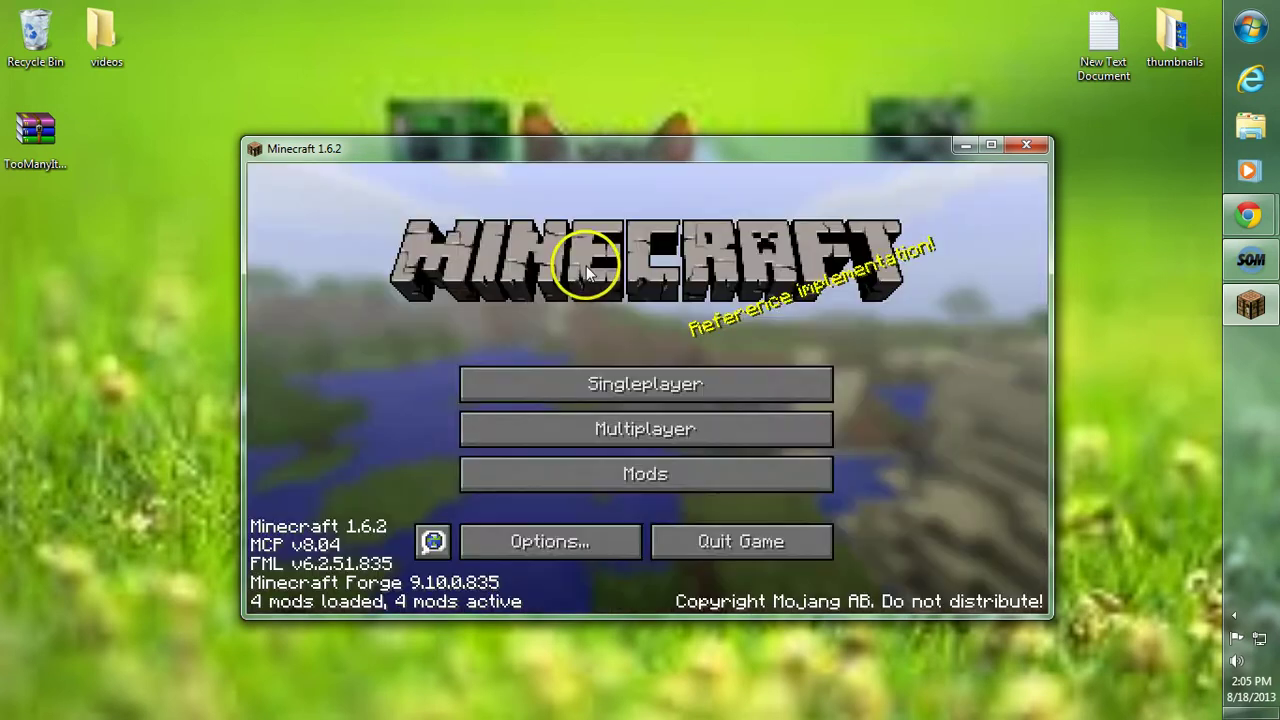
{"action": "key", "text": "e"}
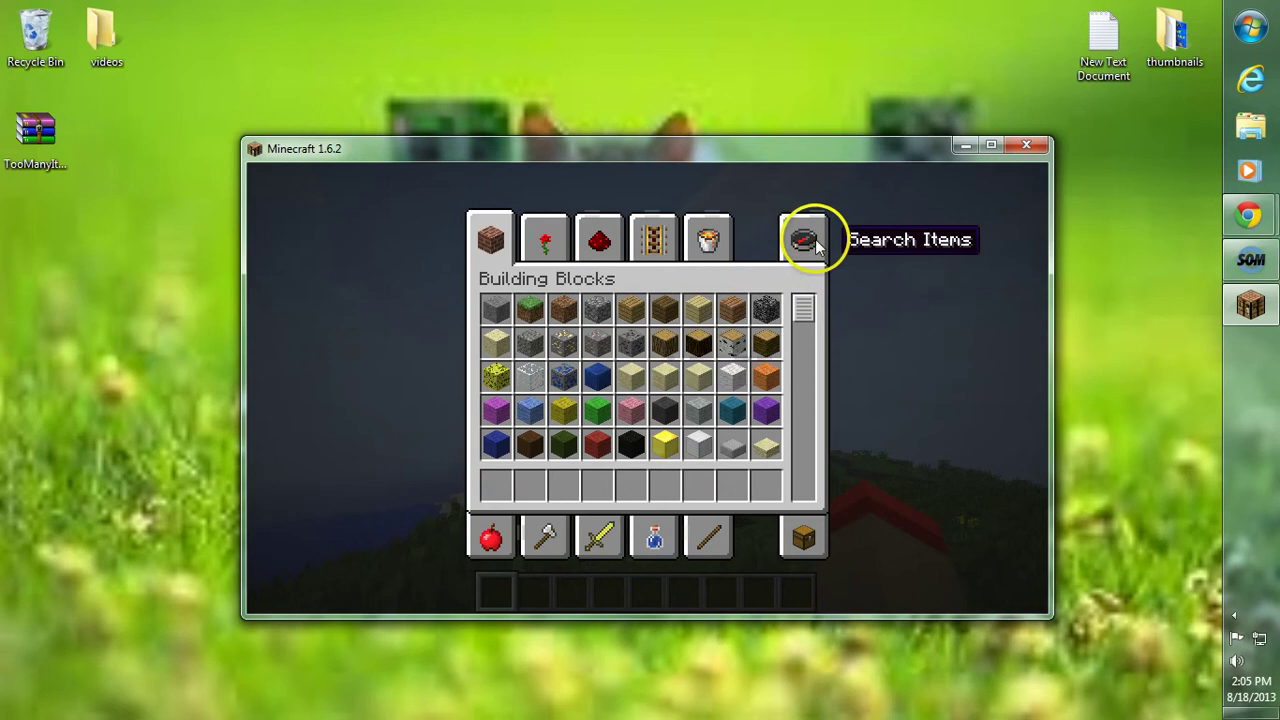
{"action": "left_click", "coordinate": [805, 238]}
{"action": "type", "text": "pri"}
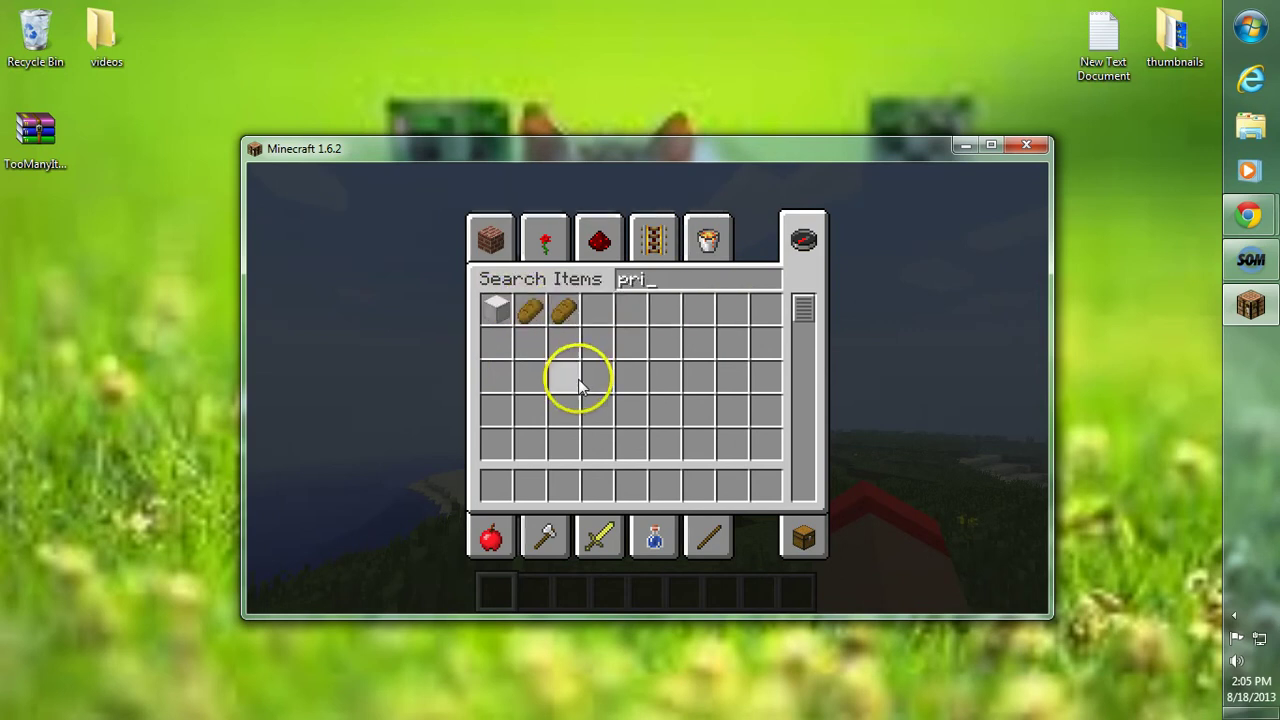
Save and quit the world, then quit the game
{"action": "key", "text": "Escape"}
{"action": "key", "text": "Escape"}
{"action": "left_click", "coordinate": [637, 487]}
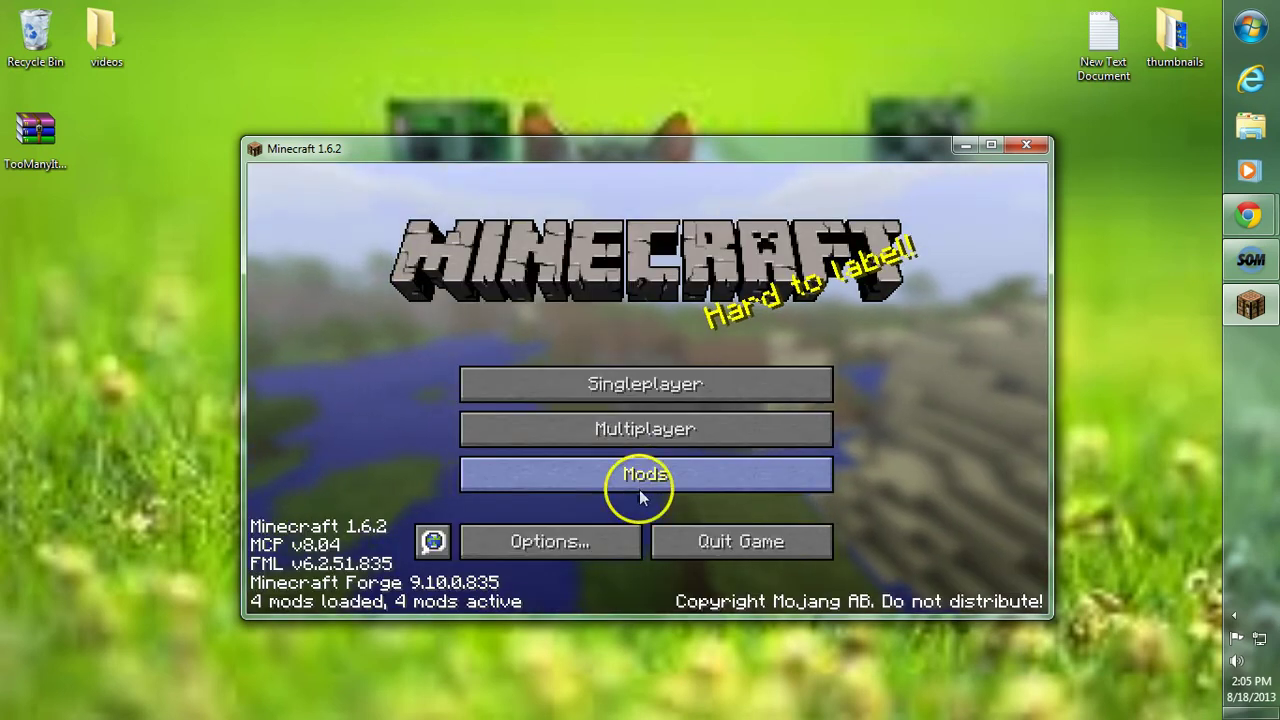
{"action": "left_click", "coordinate": [721, 543]}
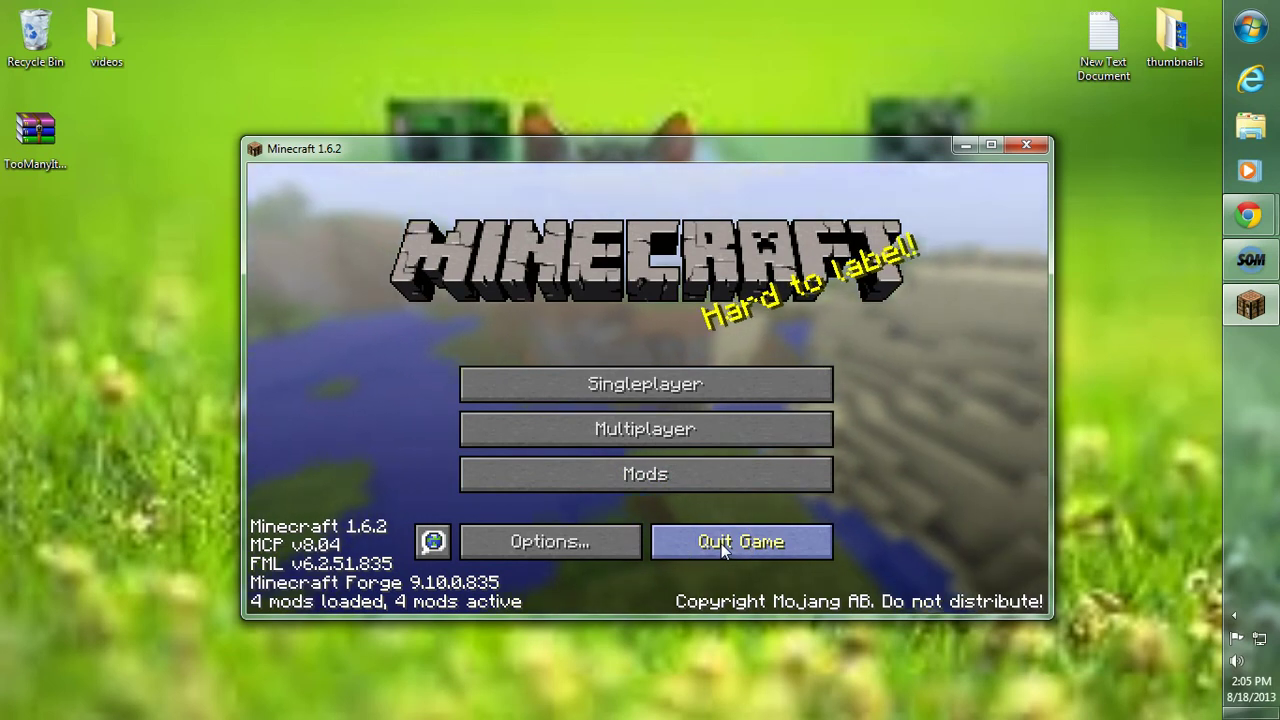